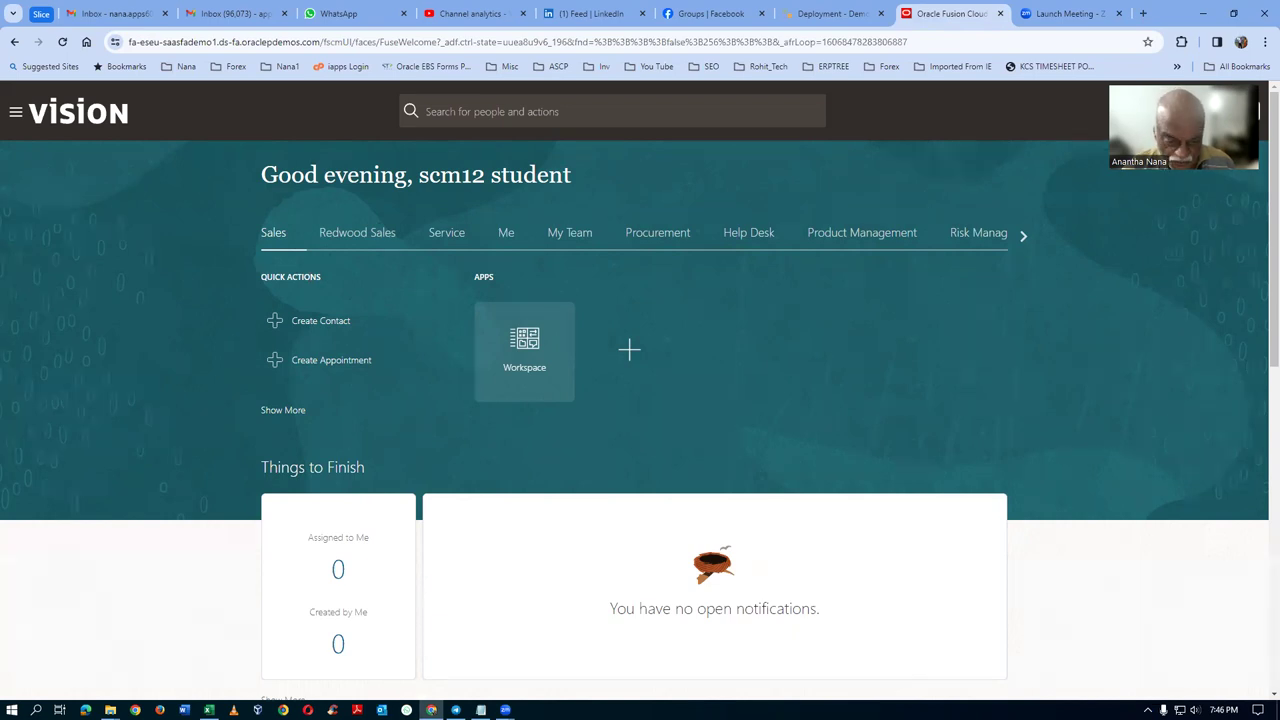
# Step: Switch from the Vision home page in Chrome to the Telegram student group chat
pyautogui.click(456, 710)
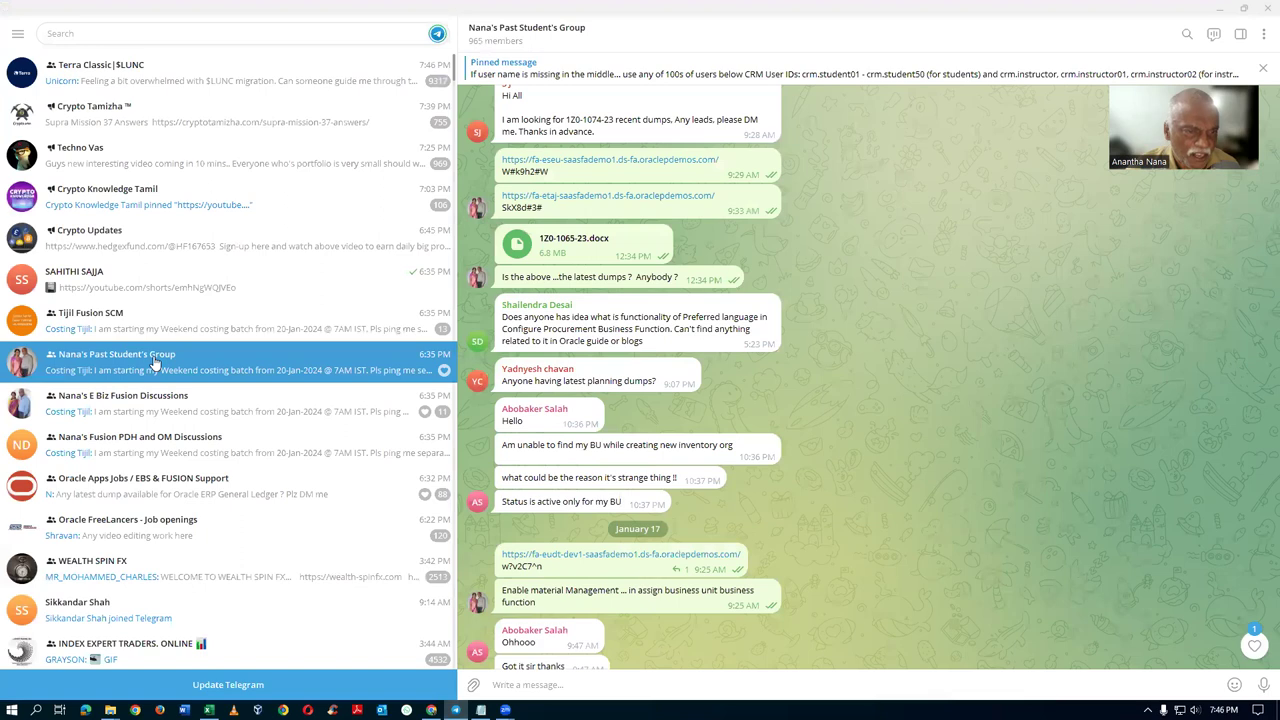
# Step: Jump to the pinned message and highlight the FIN student user IDs FAS01.student – FAS40.student
pyautogui.click(120, 362)
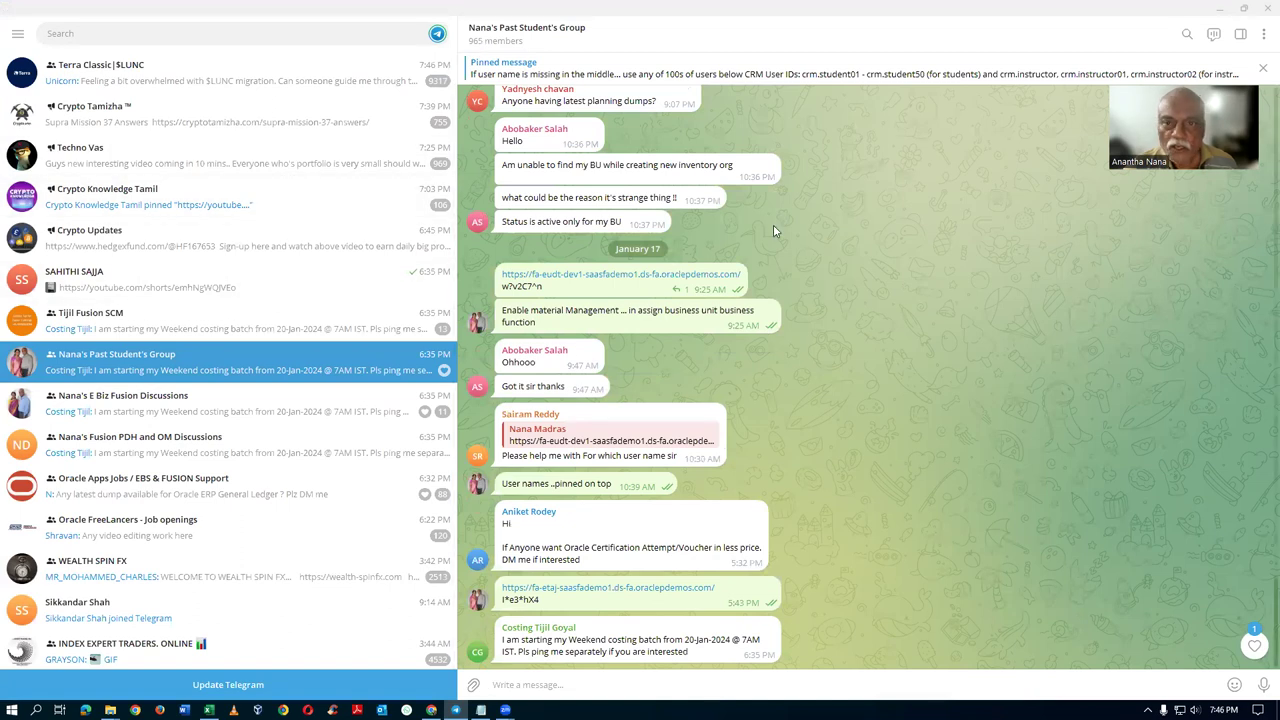
pyautogui.click(743, 80)
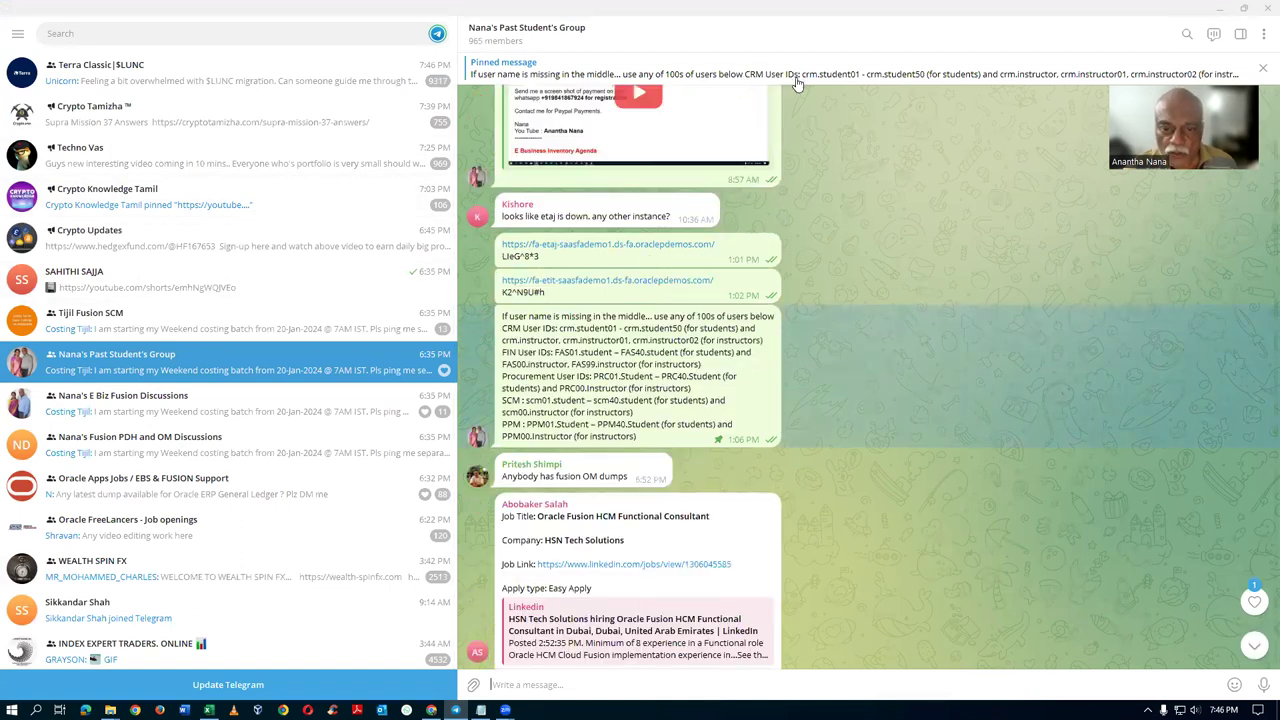
pyautogui.doubleClick(560, 424)
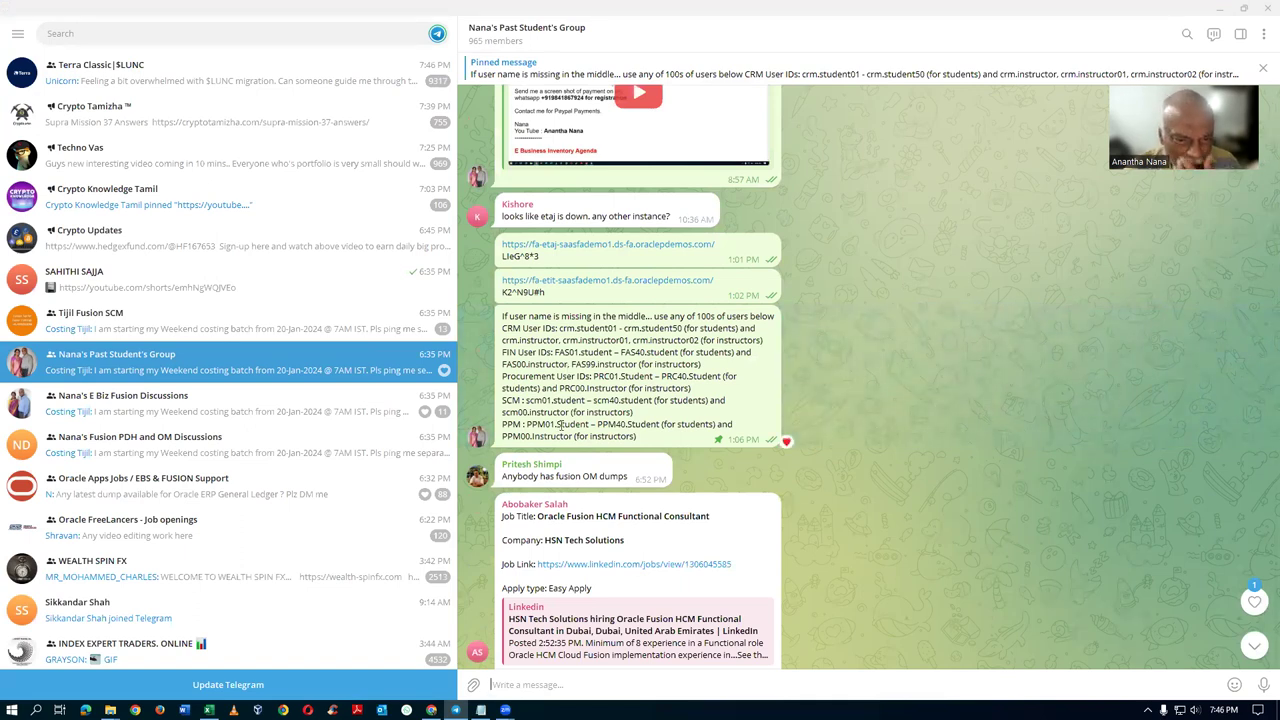
pyautogui.moveTo(504, 400); pyautogui.dragTo(583, 407)
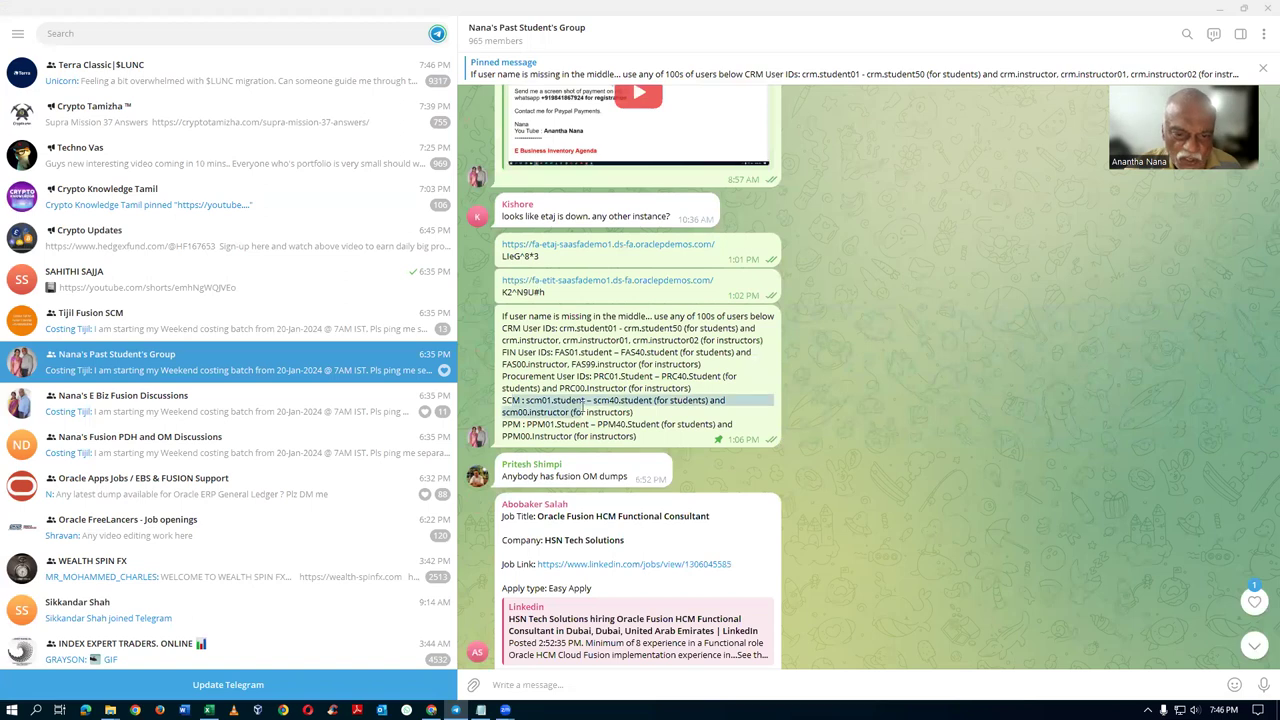
pyautogui.click(528, 394)
pyautogui.moveTo(527, 376); pyautogui.dragTo(613, 377)
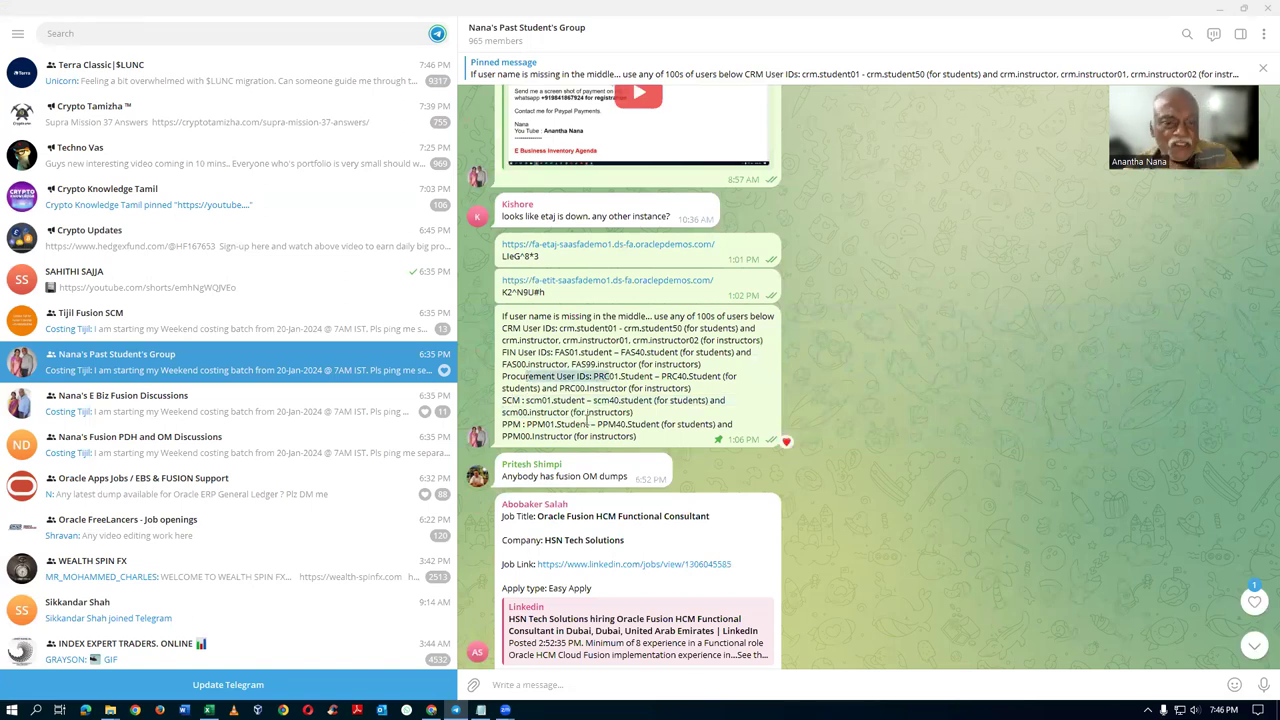
pyautogui.click(516, 366)
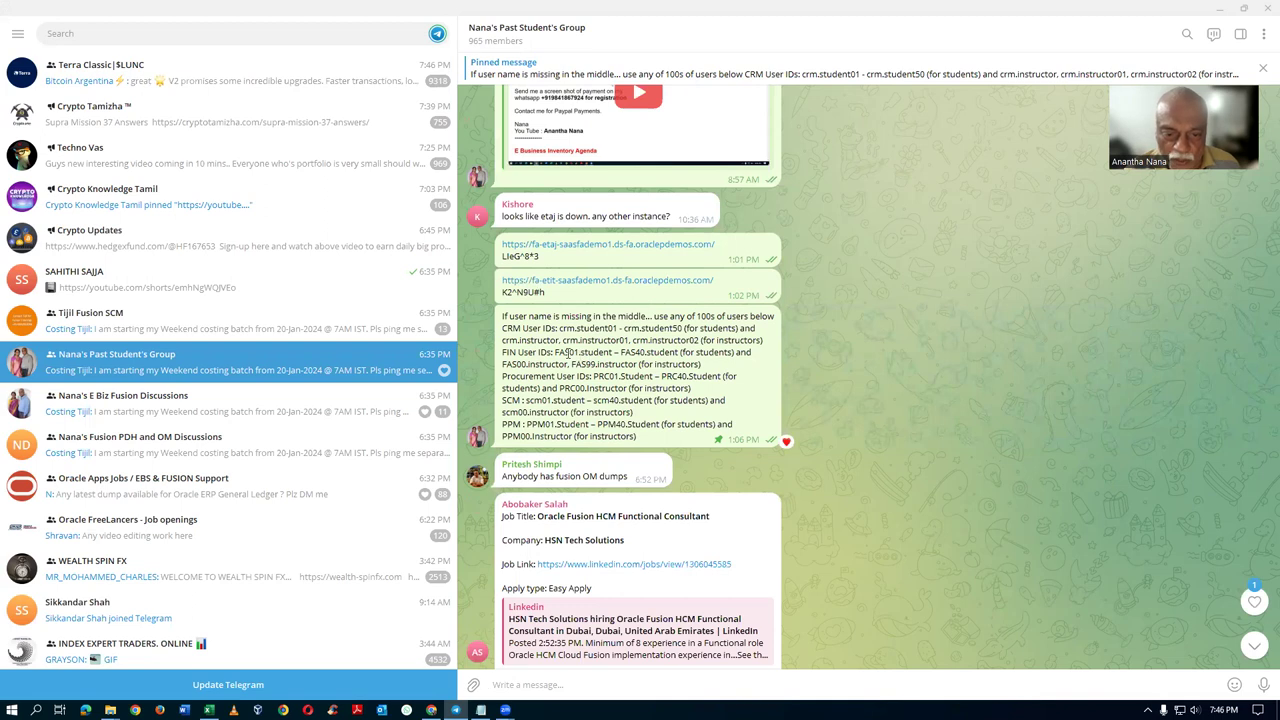
pyautogui.moveTo(556, 352); pyautogui.dragTo(677, 353)
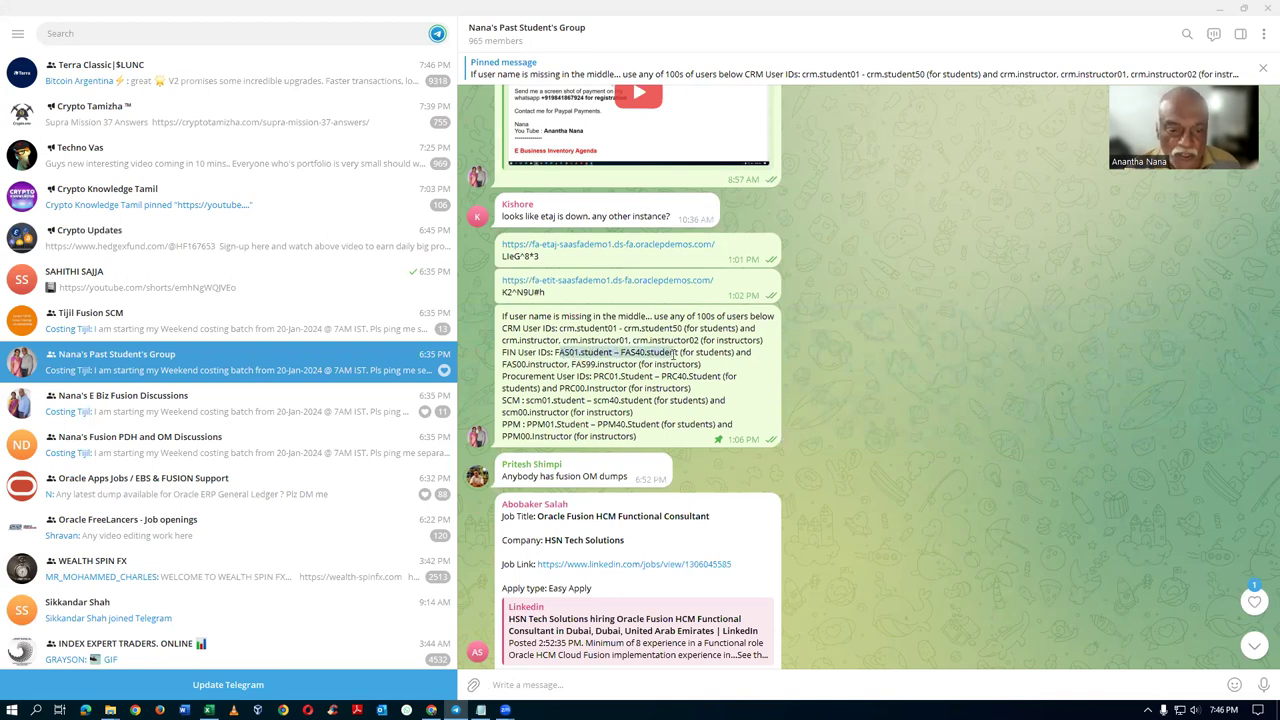
pyautogui.moveTo(670, 424)
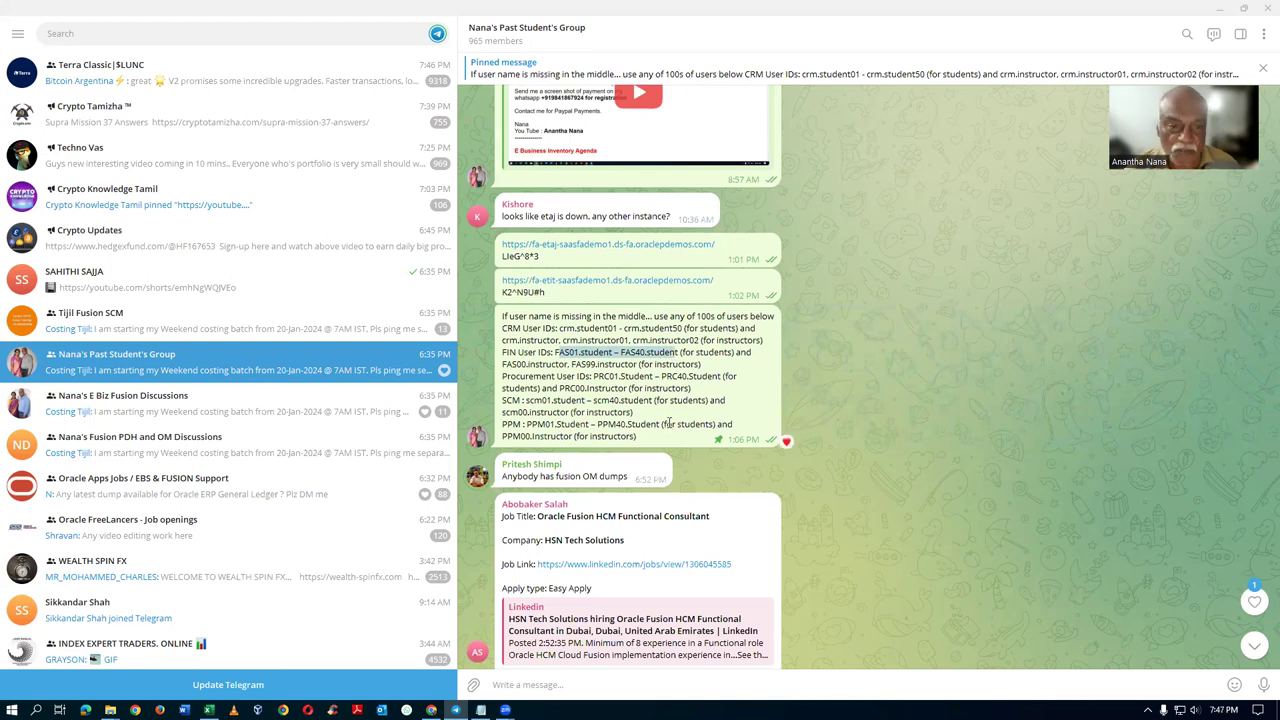
# Step: Return to the Vision home page and open the Security Console from the Tools group
pyautogui.hotkey('alt', 'Tab')
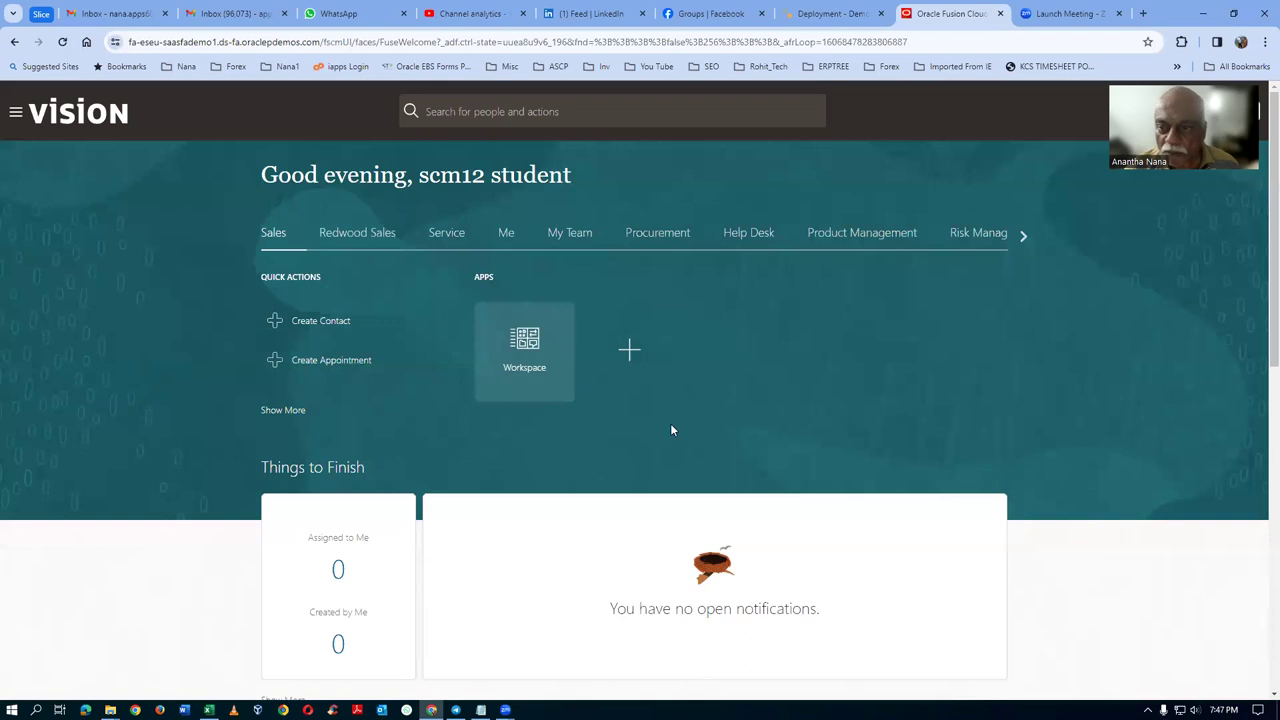
pyautogui.click(1024, 238)
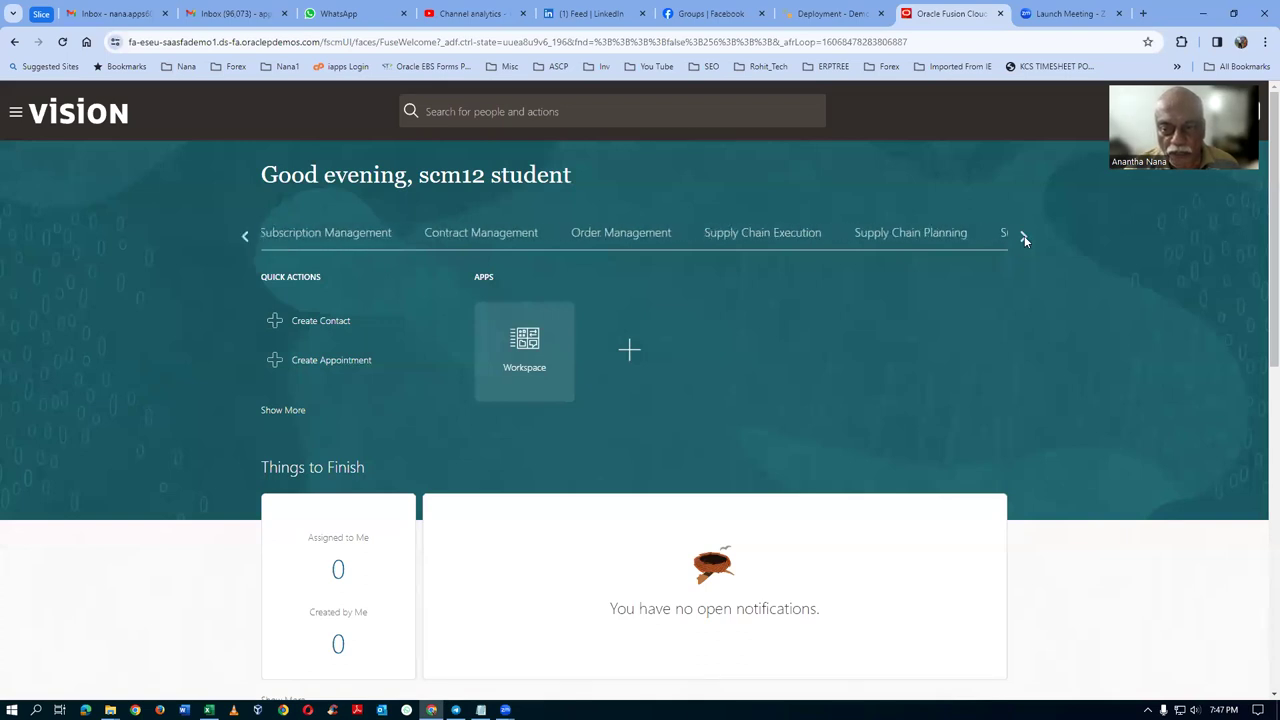
pyautogui.click(925, 240)
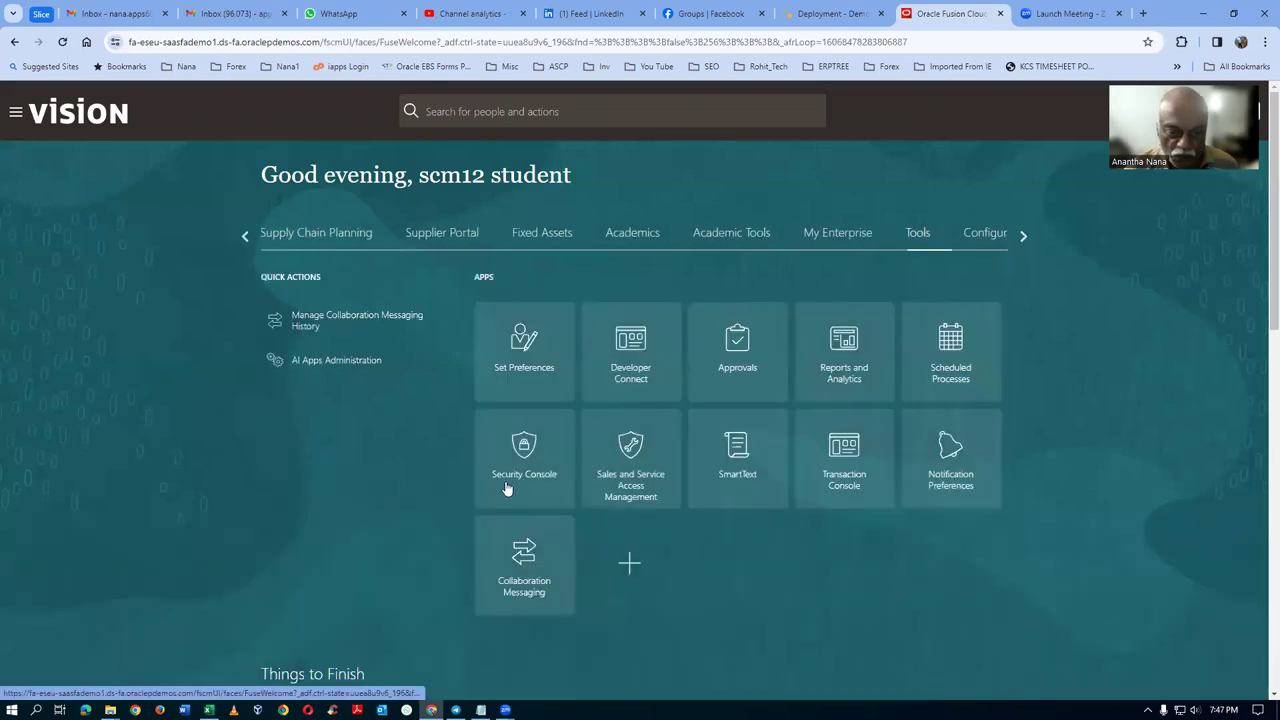
pyautogui.click(537, 477)
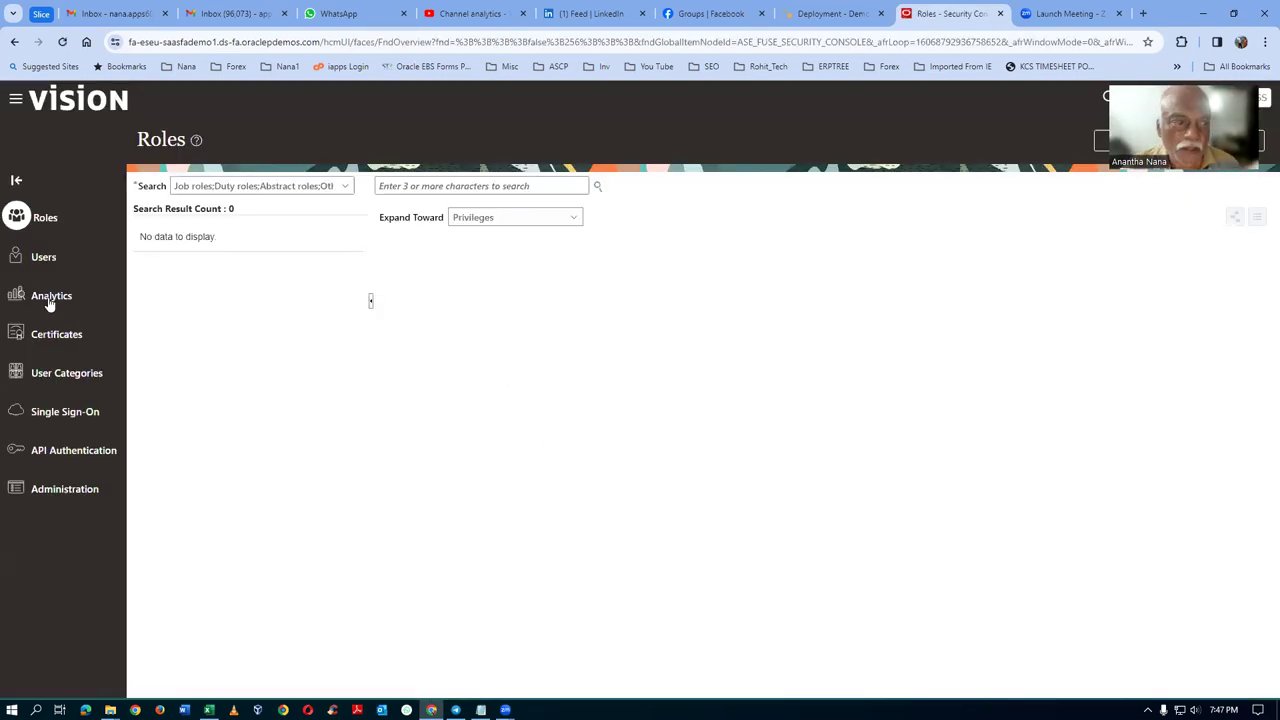
# Step: Search Users for fas16 and open the FAS16 Student account
pyautogui.click(106, 278)
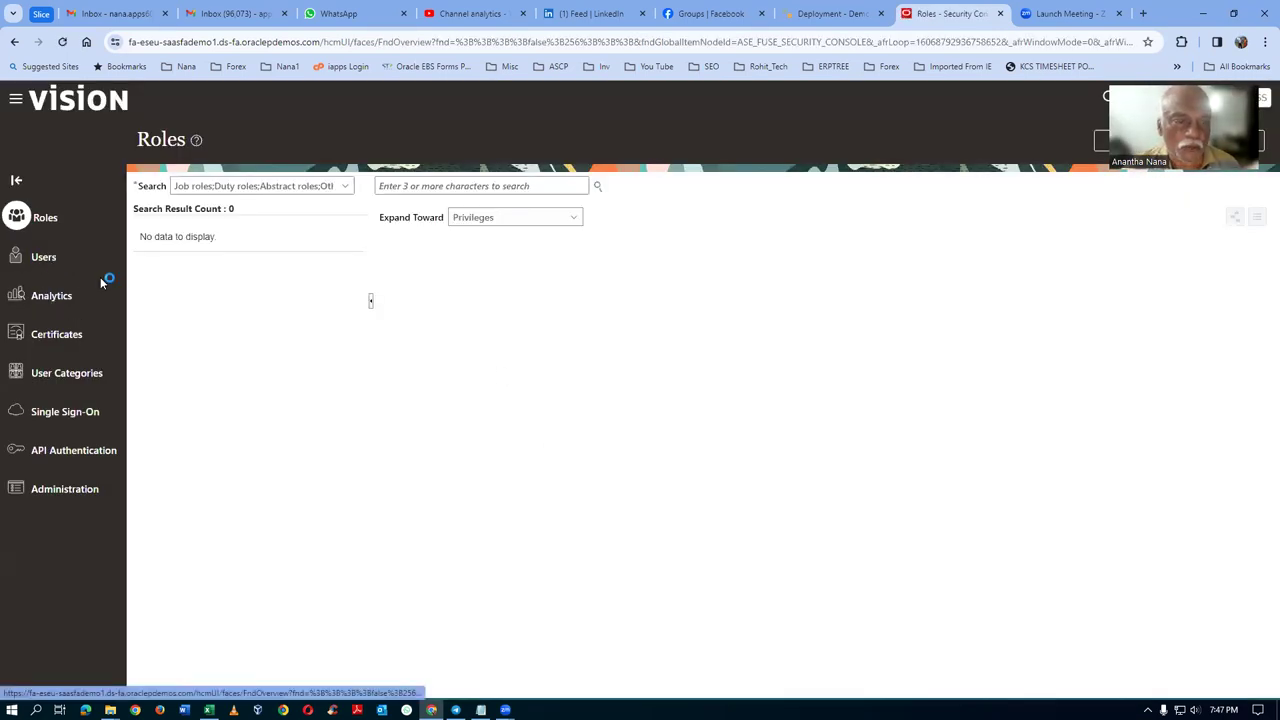
pyautogui.click(498, 190)
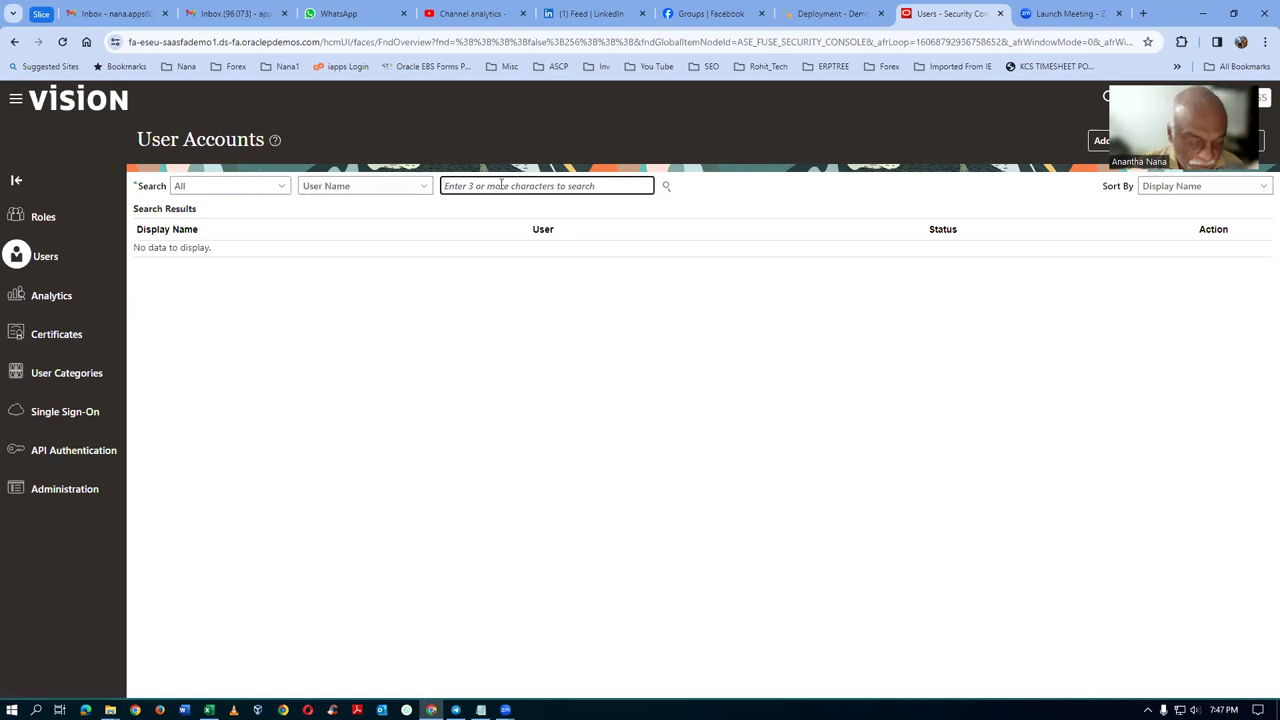
pyautogui.write('fas')
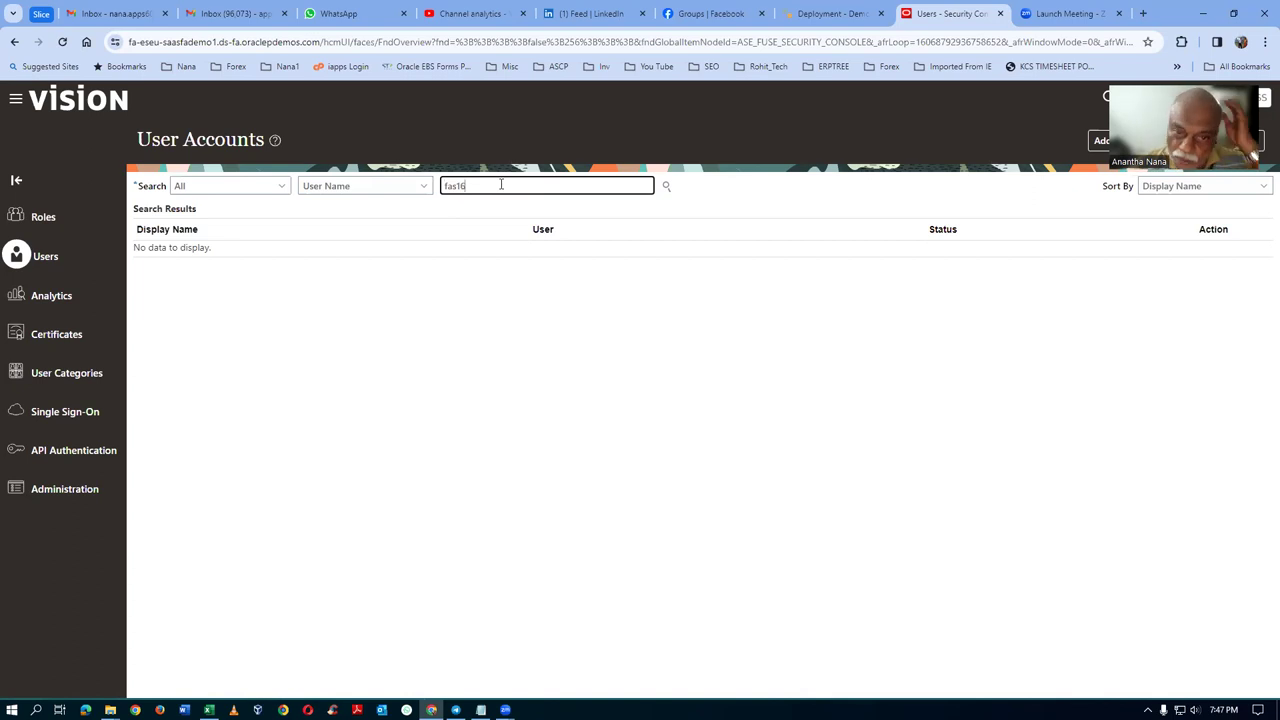
pyautogui.write('16')
pyautogui.press('Return')
pyautogui.click(160, 267)
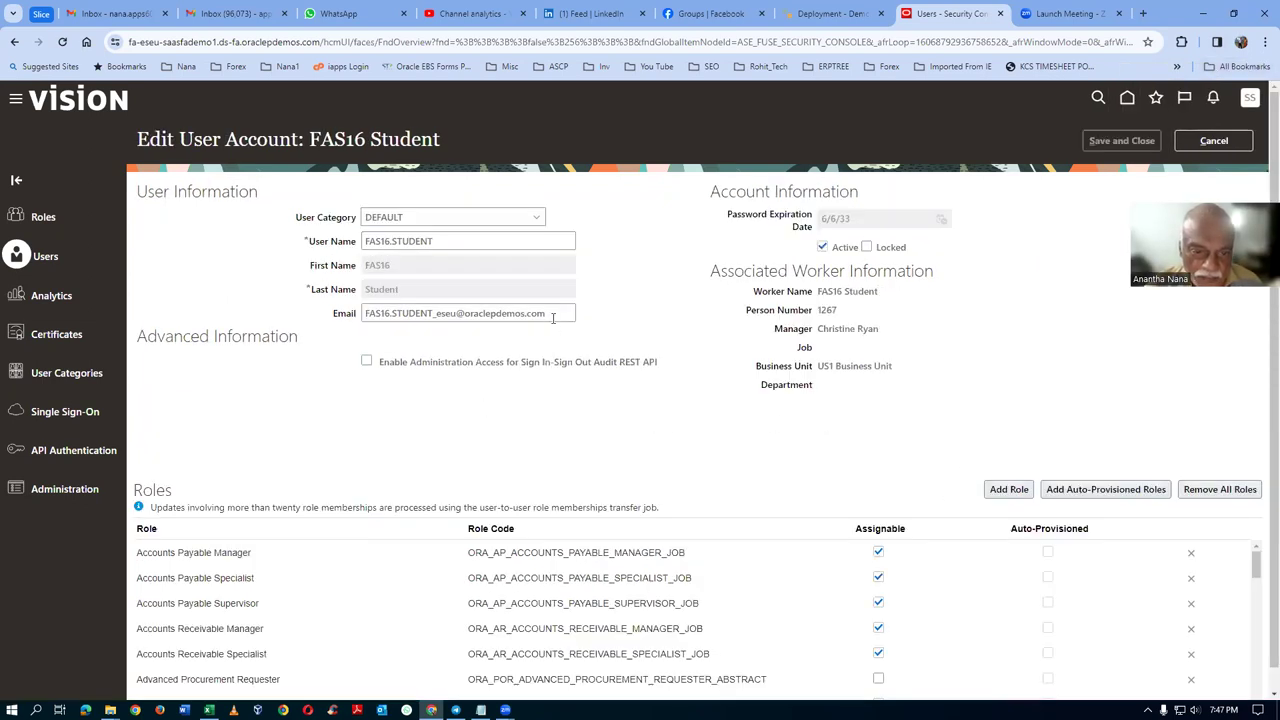
# Step: Replace the Email field with the user's personal Gmail address, then Save and Close
pyautogui.moveTo(555, 315); pyautogui.dragTo(256, 368)
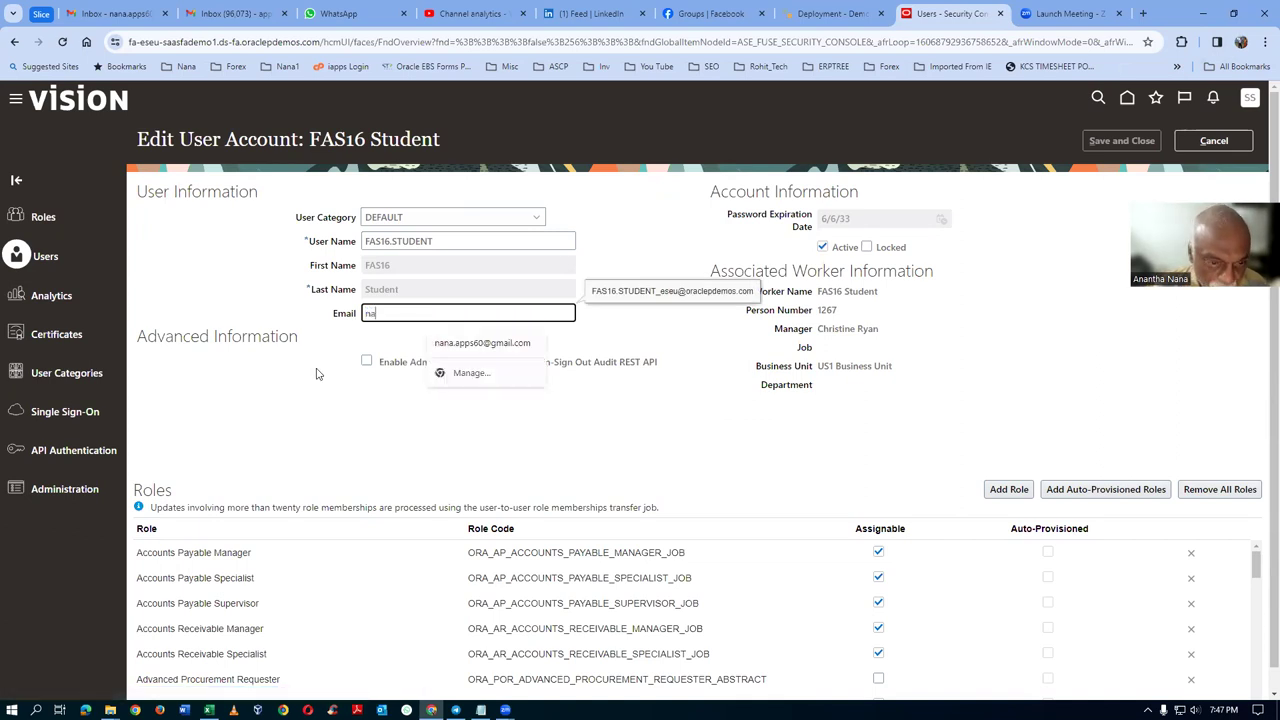
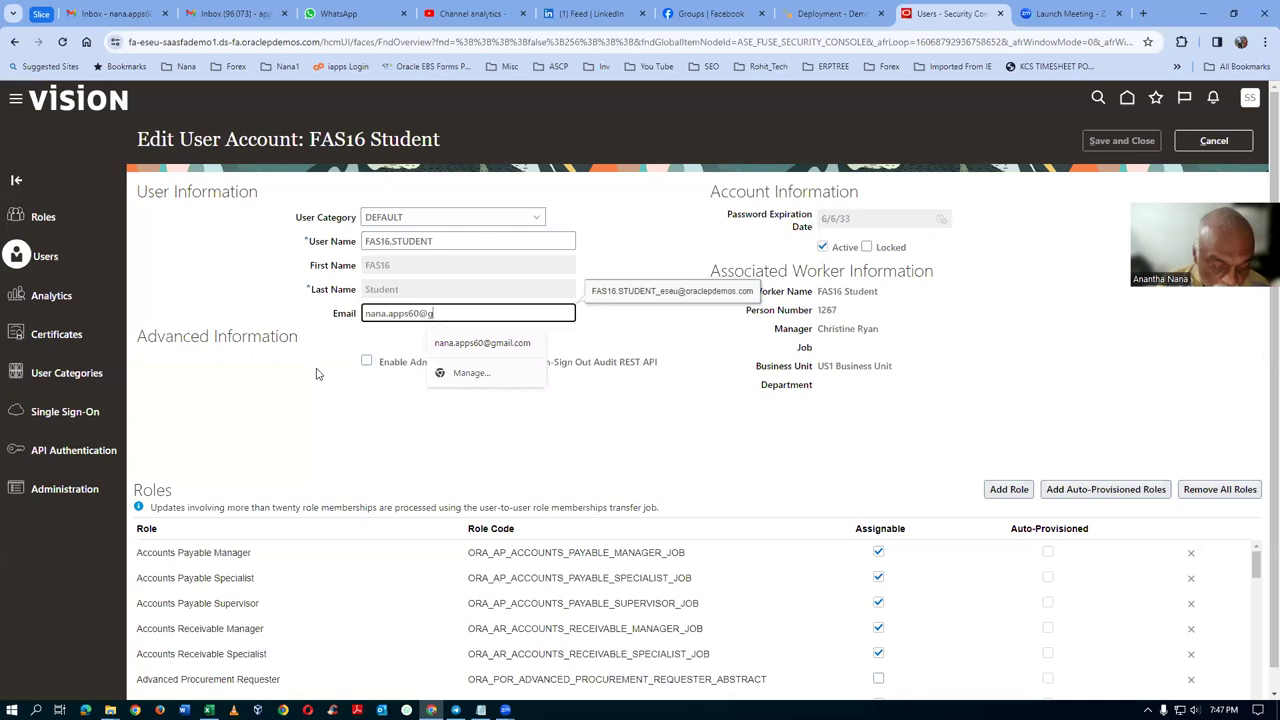
pyautogui.press('Tab')
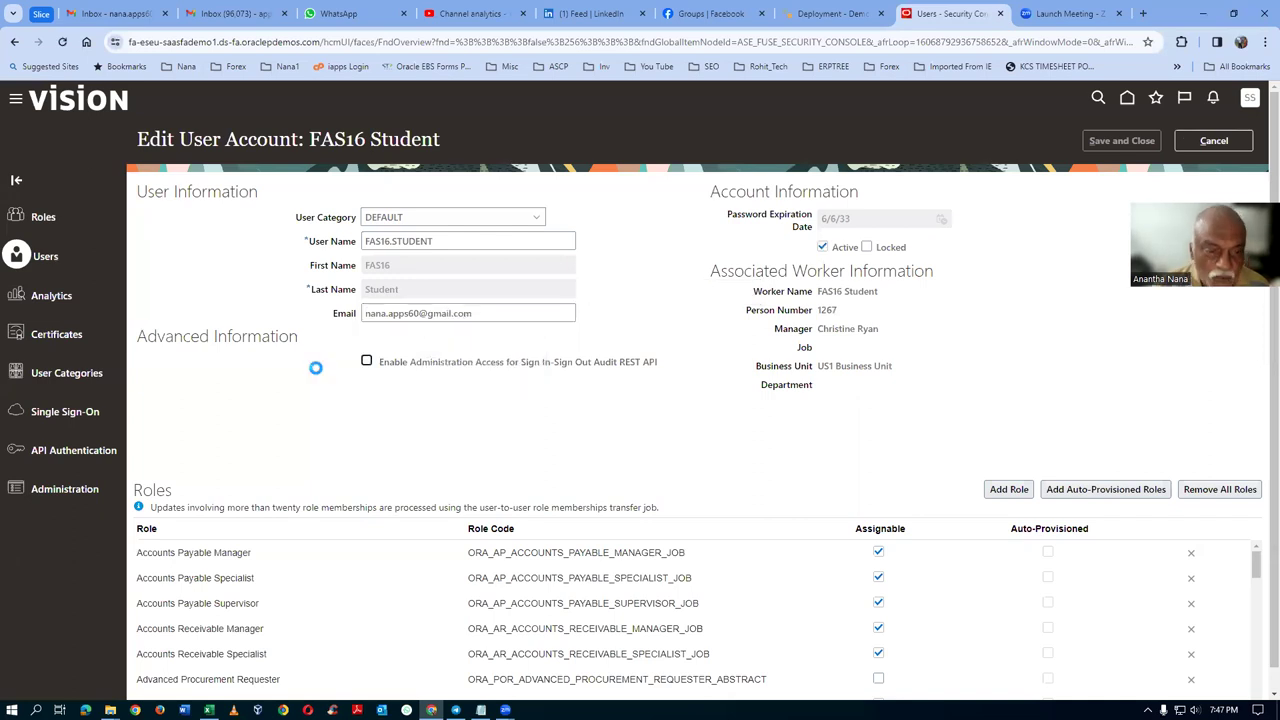
pyautogui.click(676, 408)
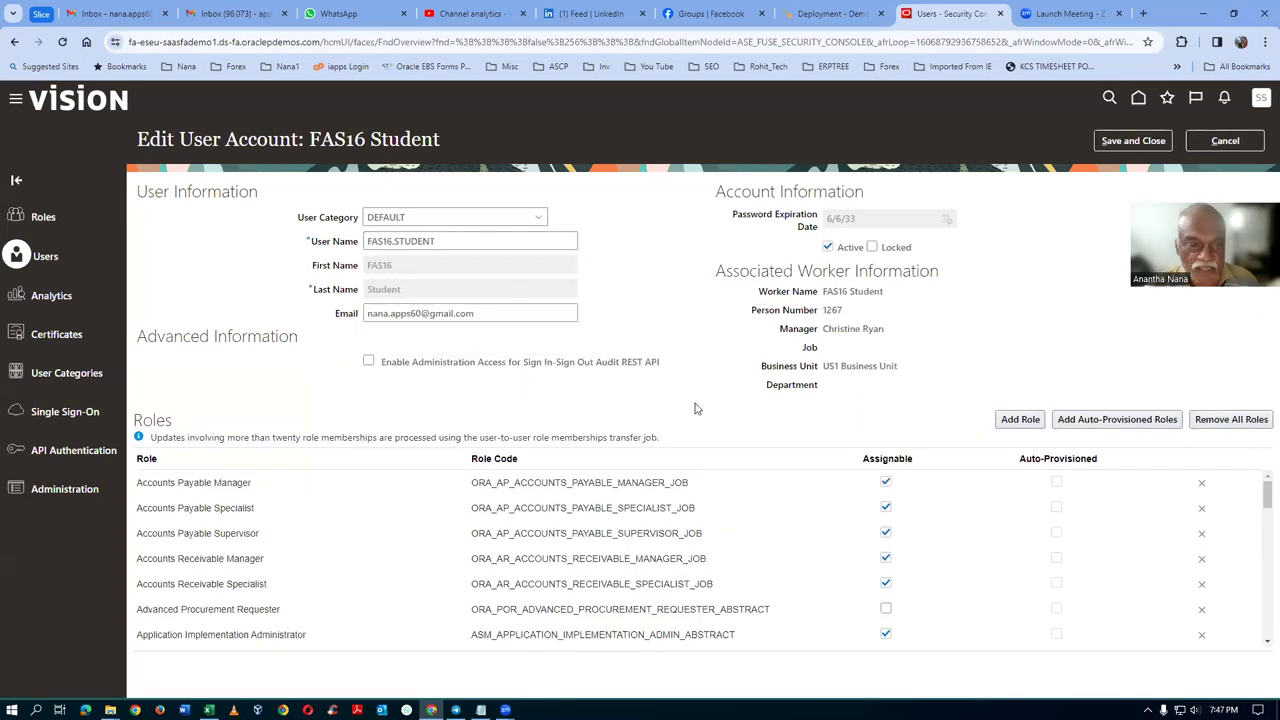
pyautogui.click(1127, 144)
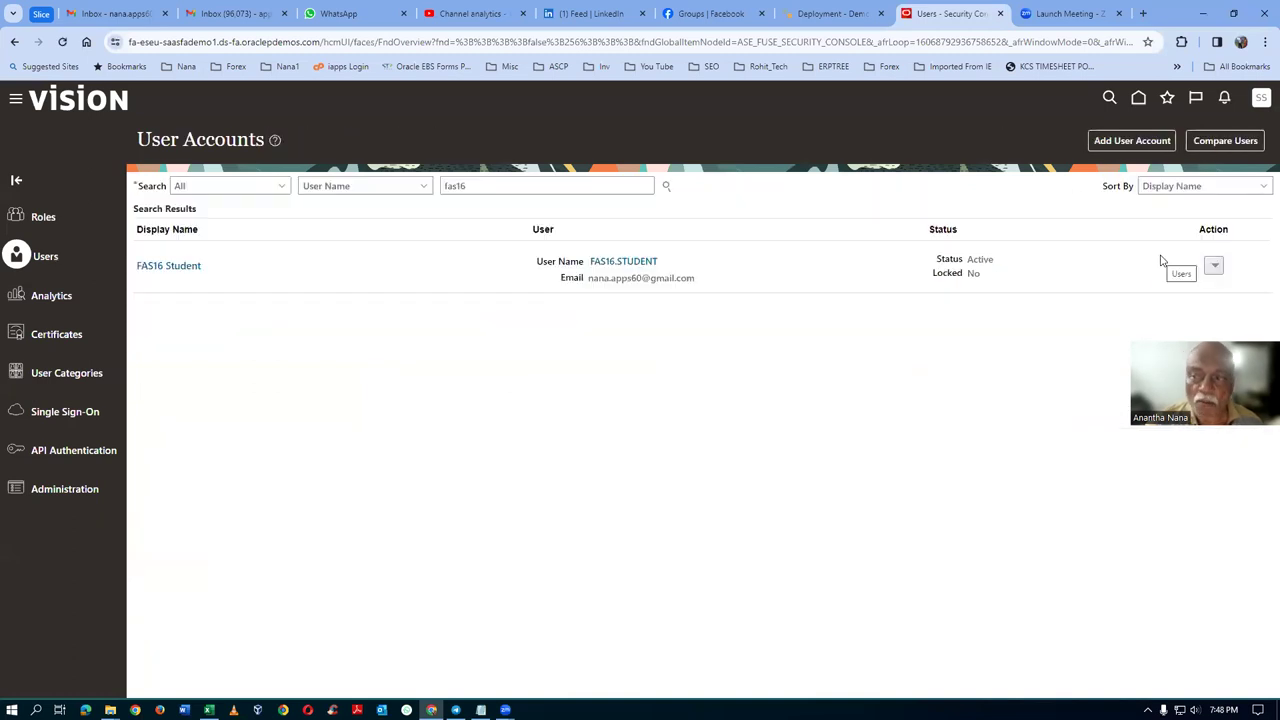
# Step: Sign out, confirm, and open the Forgot Password page from the Sign In screen
pyautogui.click(1262, 100)
pyautogui.click(1238, 129)
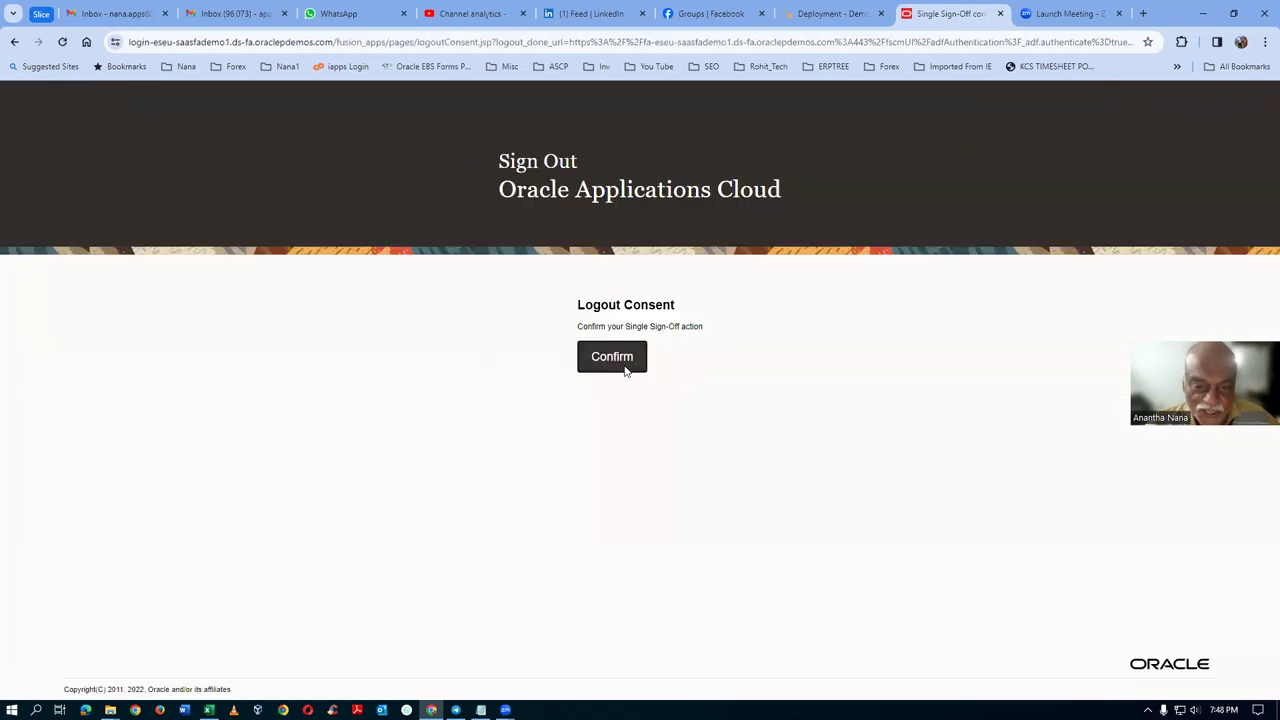
pyautogui.click(624, 369)
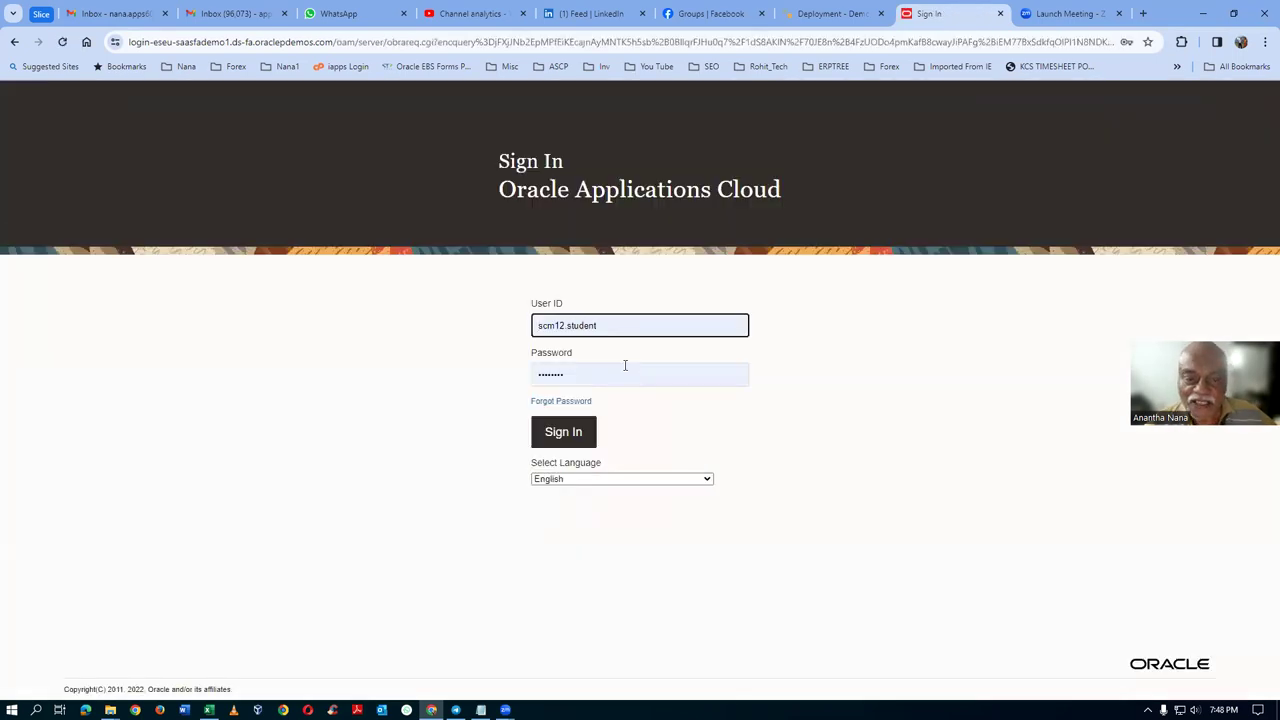
pyautogui.click(553, 403)
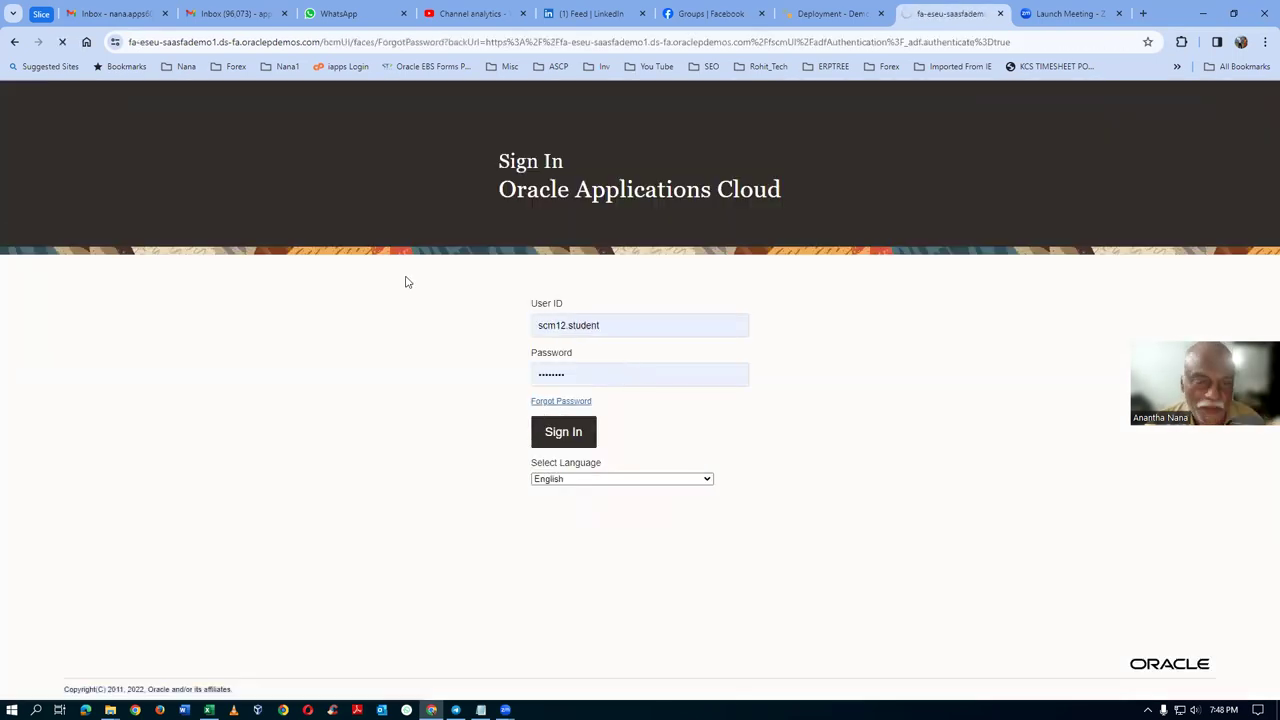
pyautogui.click(530, 337)
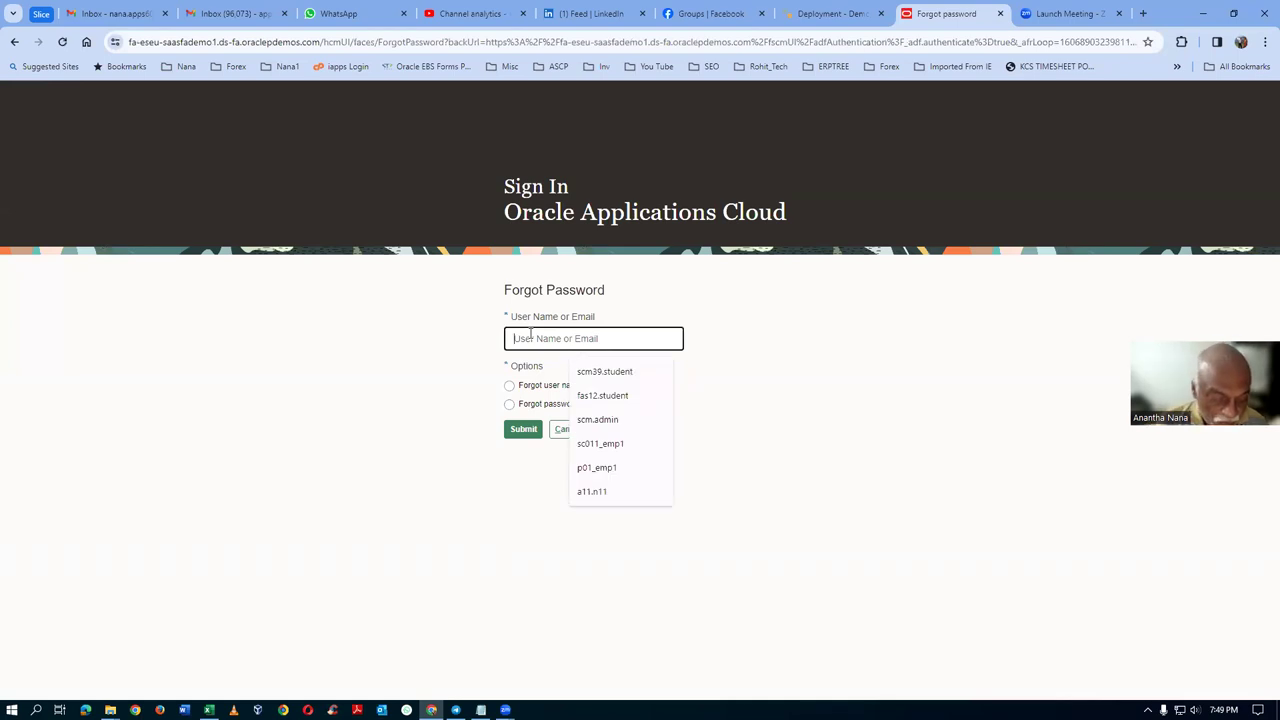
# Step: Enter the student user name, choose Forgot password, submit the request, and view the Gmail inbox
pyautogui.write('fas1')
pyautogui.write('0')
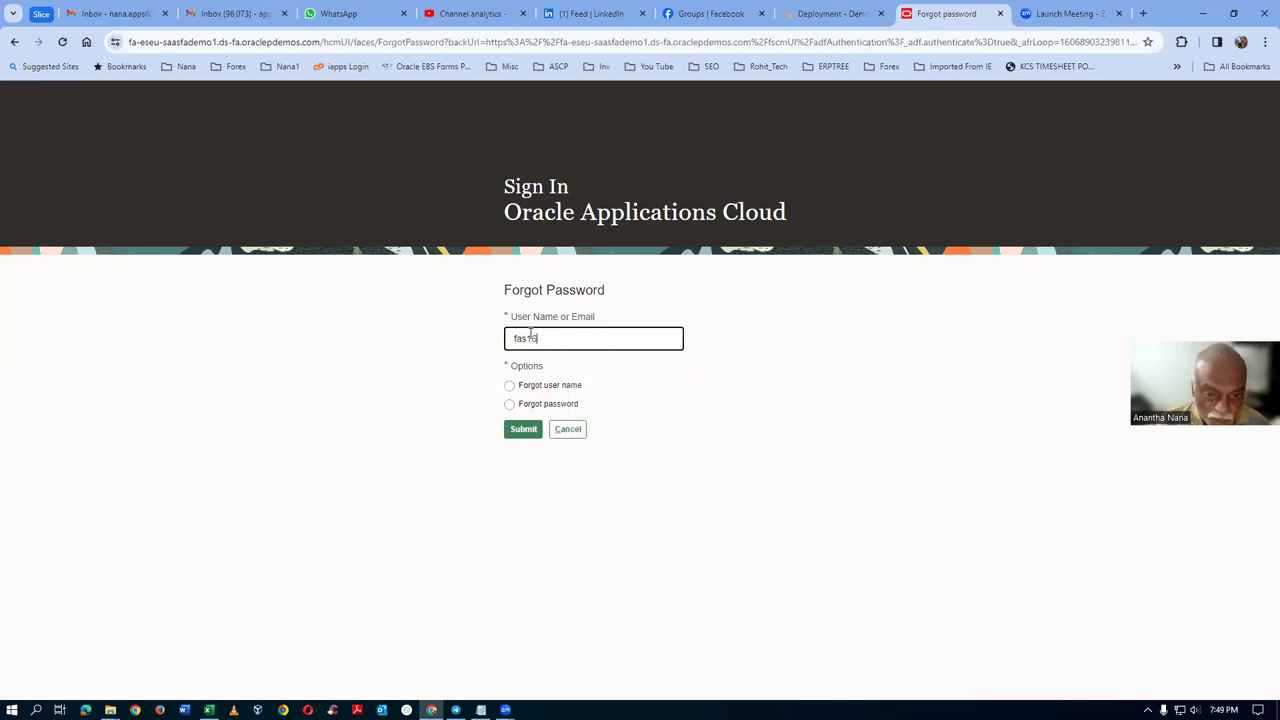
pyautogui.write('.stud')
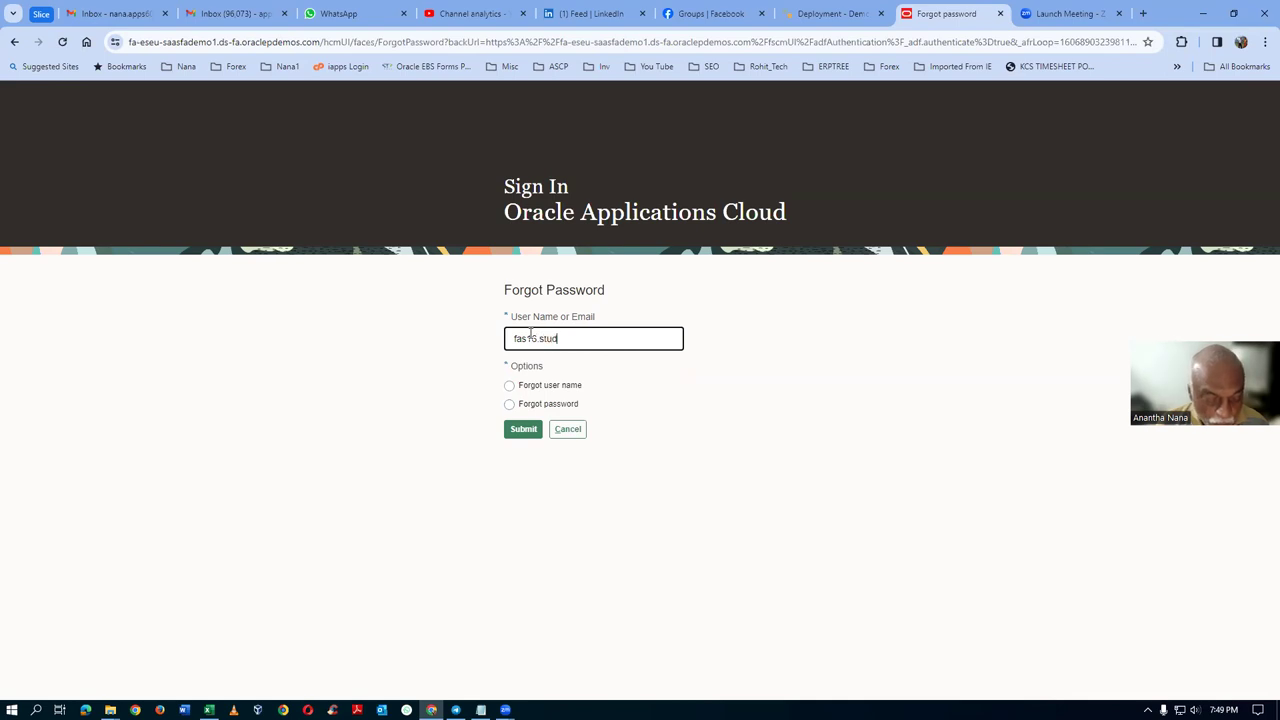
pyautogui.write('net')
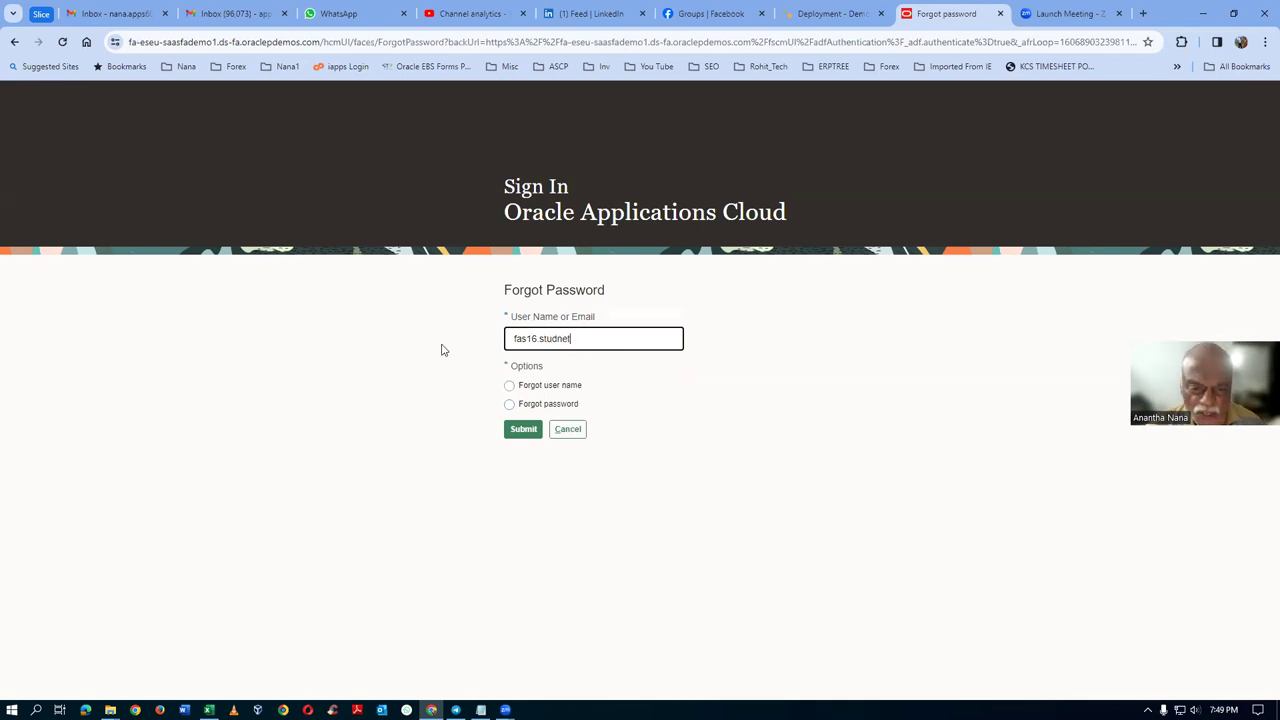
pyautogui.click(521, 410)
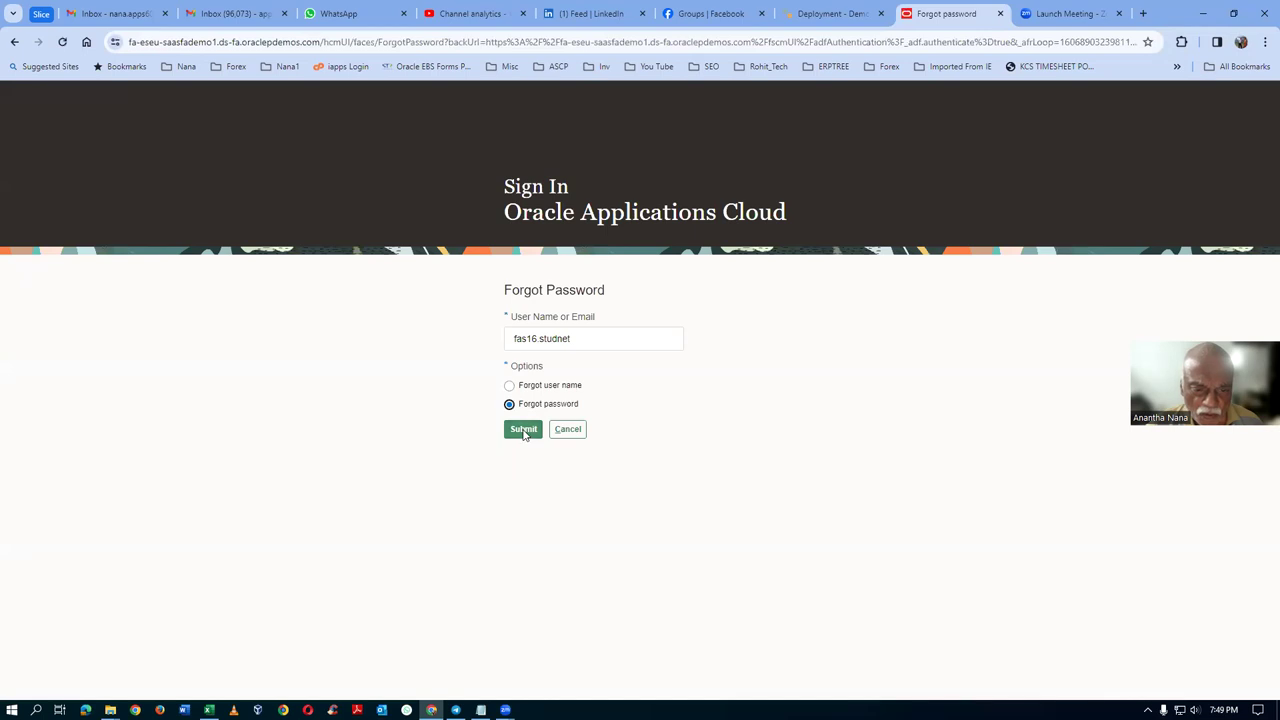
pyautogui.click(523, 431)
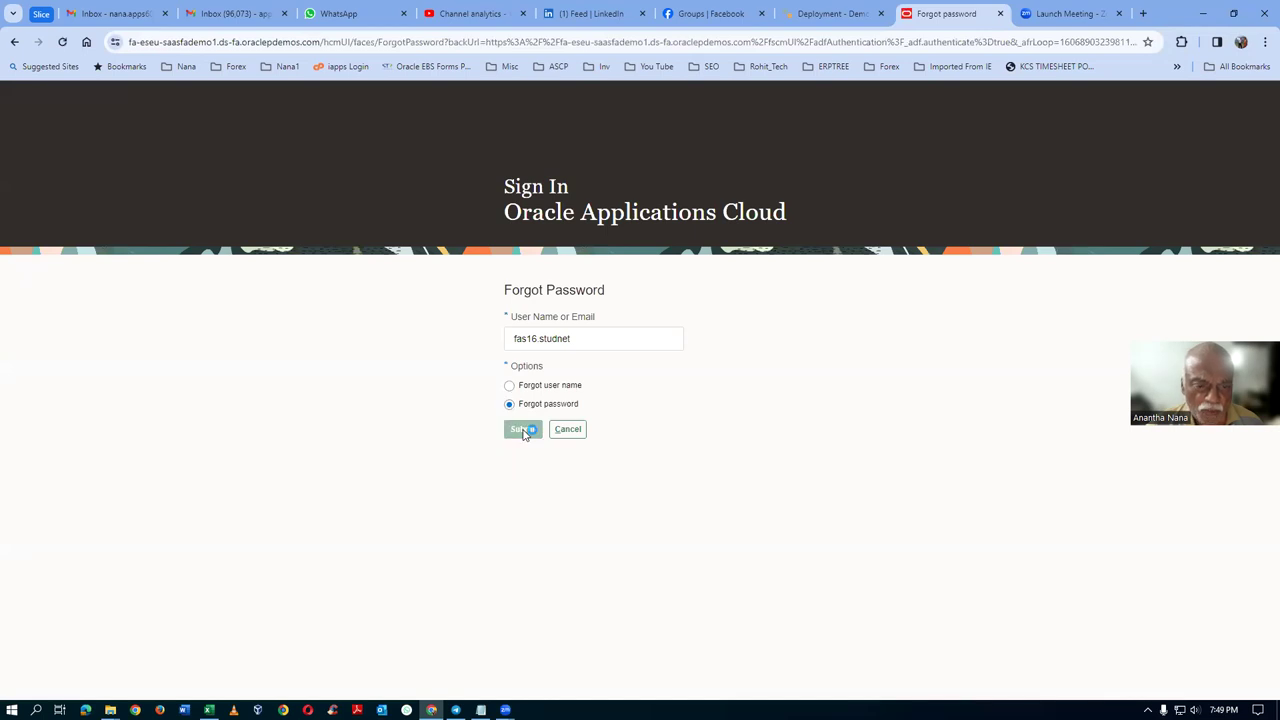
pyautogui.click(118, 14)
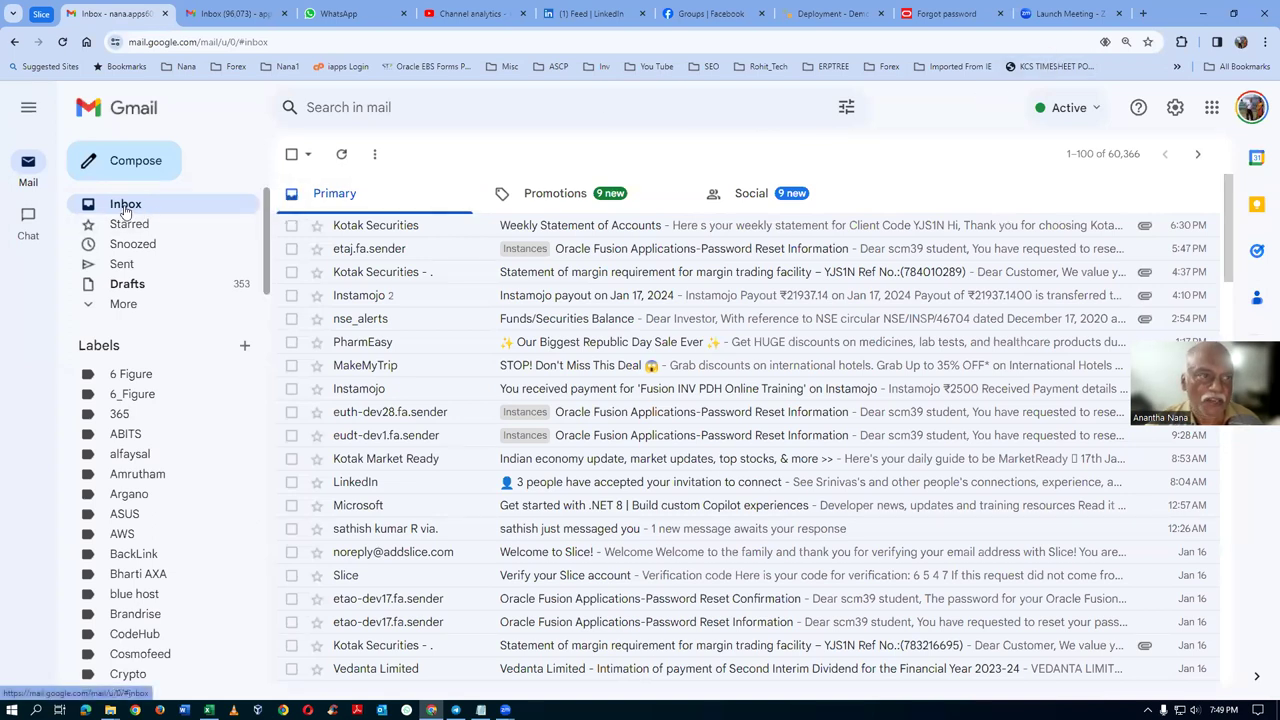
# Step: Switch between the Gmail inbox and the Oracle password-reset confirmation tab, ending on Oracle
pyautogui.click(936, 22)
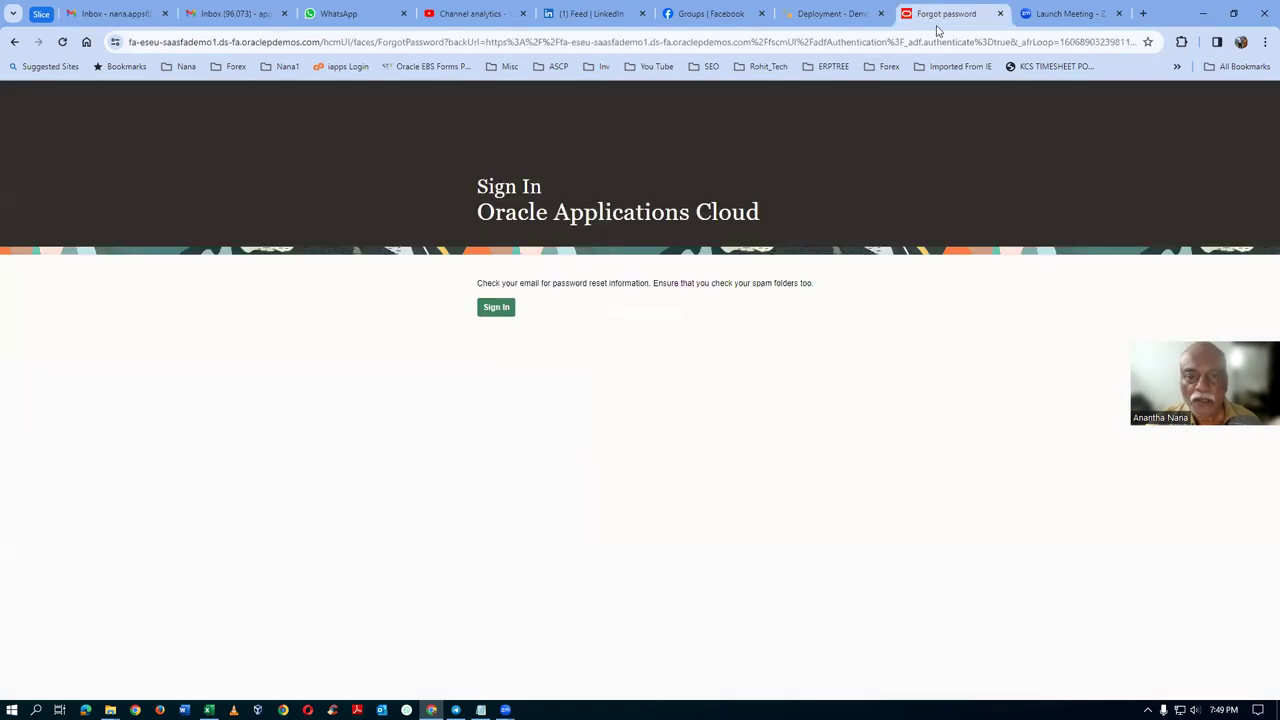
pyautogui.click(113, 16)
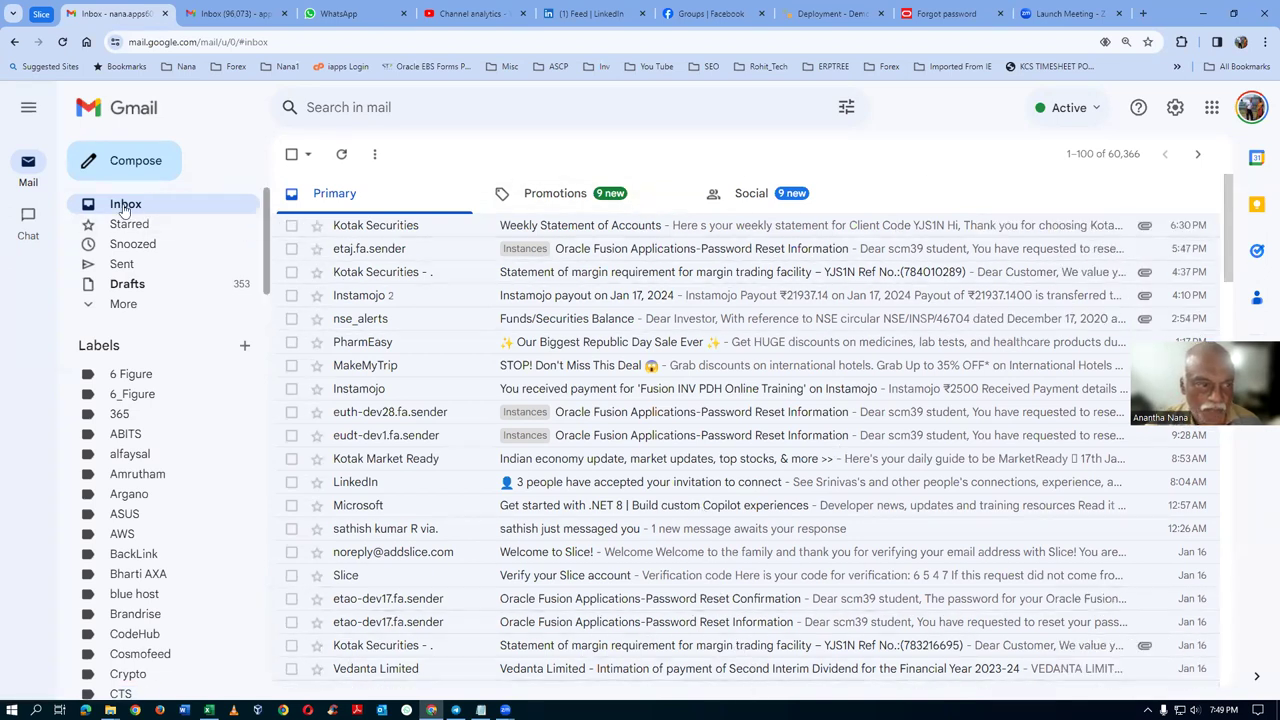
pyautogui.click(950, 13)
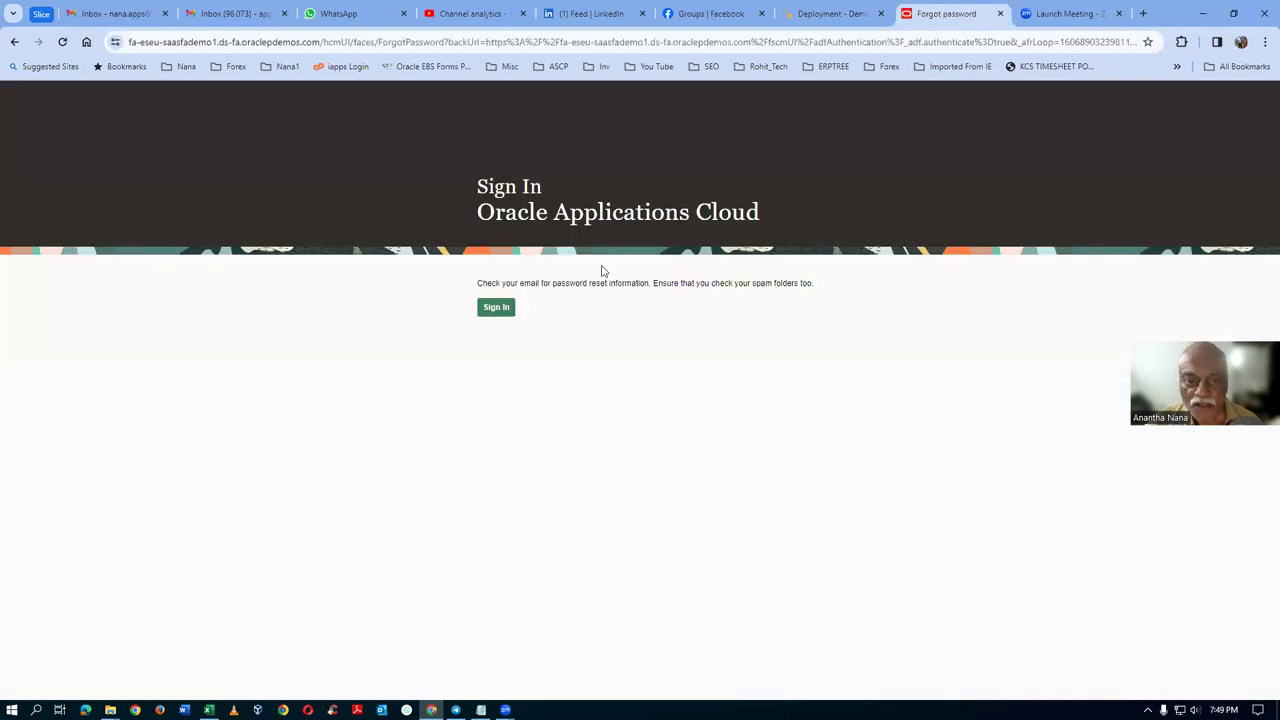
# Step: Sign in to Oracle and return to the Vision home page after checking Gmail
pyautogui.click(497, 307)
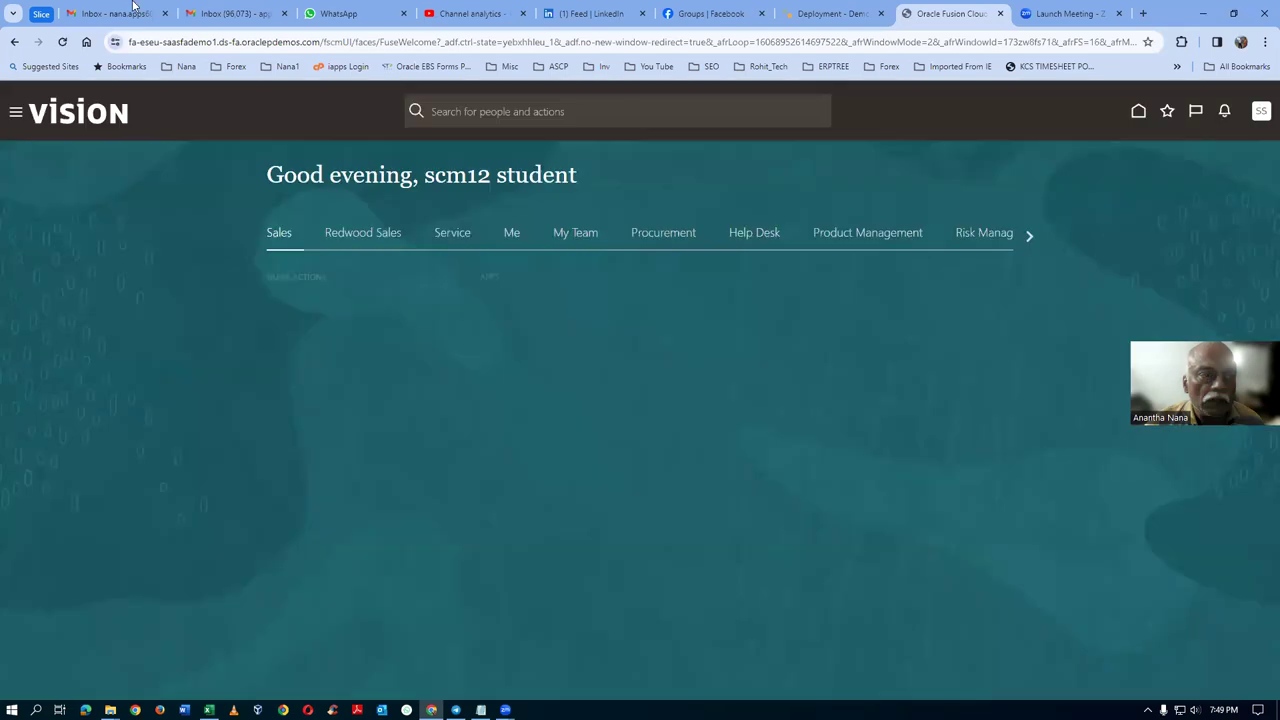
pyautogui.click(115, 13)
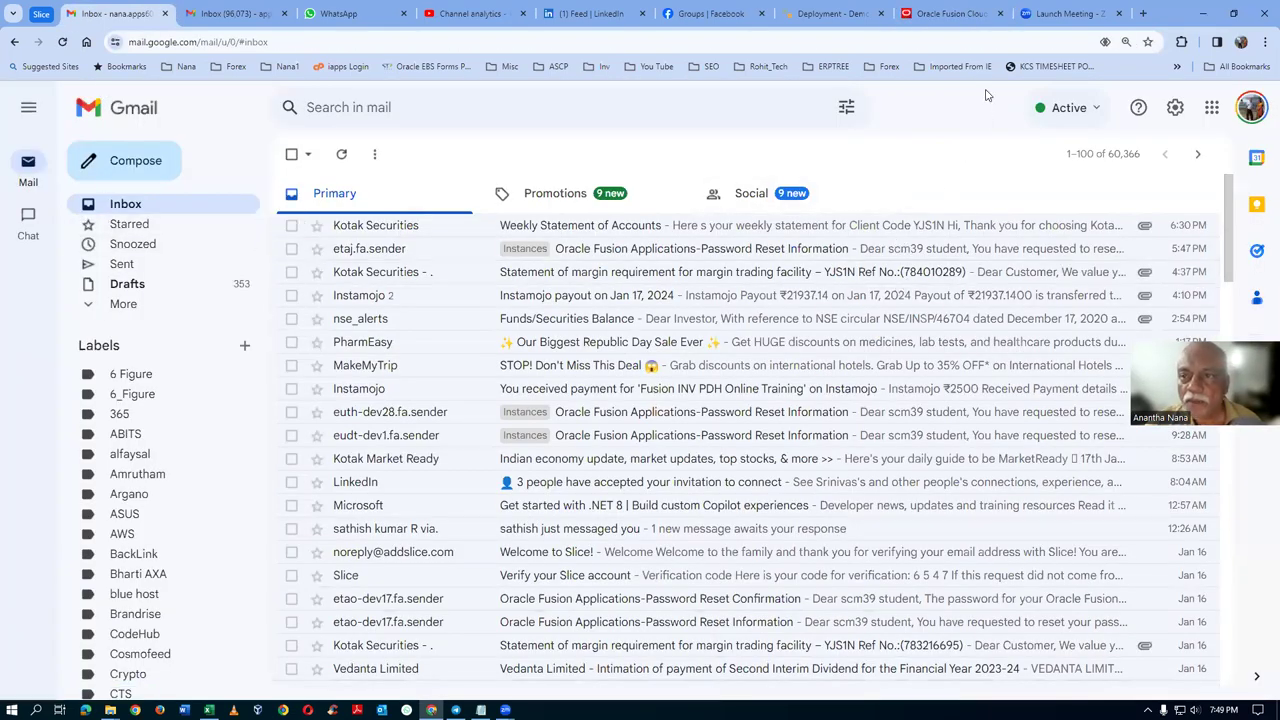
pyautogui.click(955, 13)
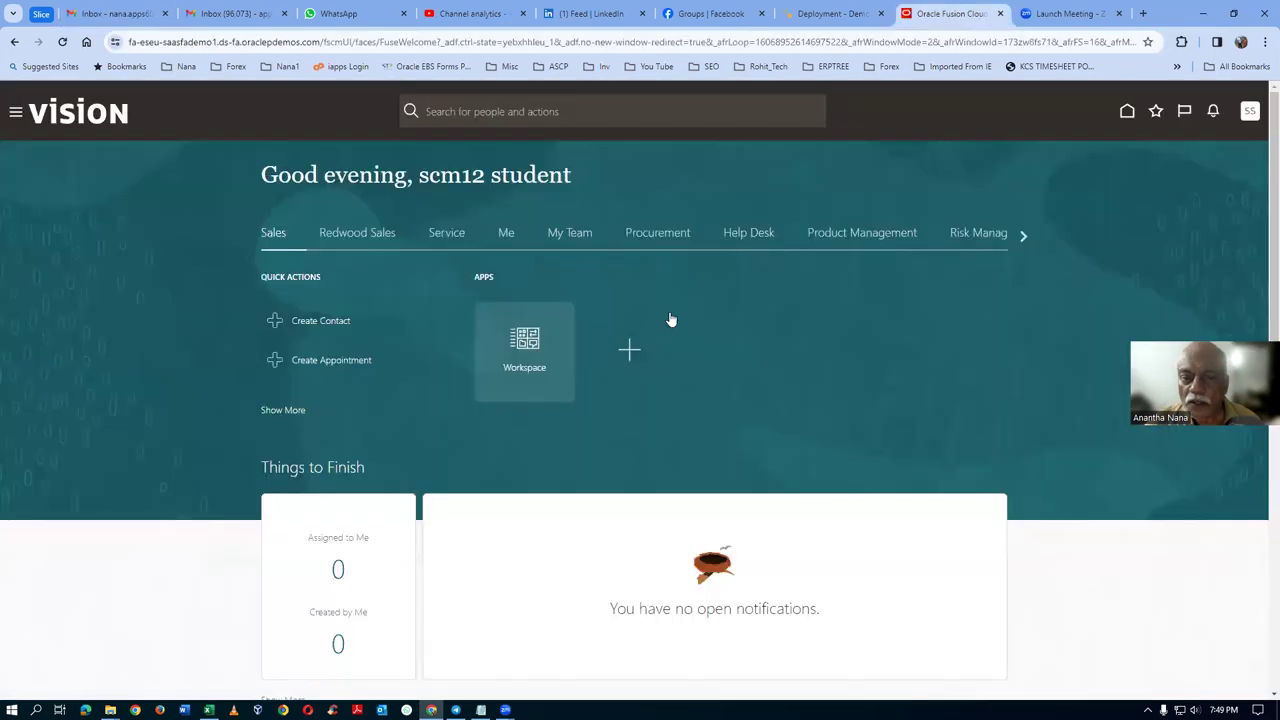
# Step: Scroll the home page areas to Tools and open the Security Console
pyautogui.click(1021, 238)
pyautogui.click(1021, 238)
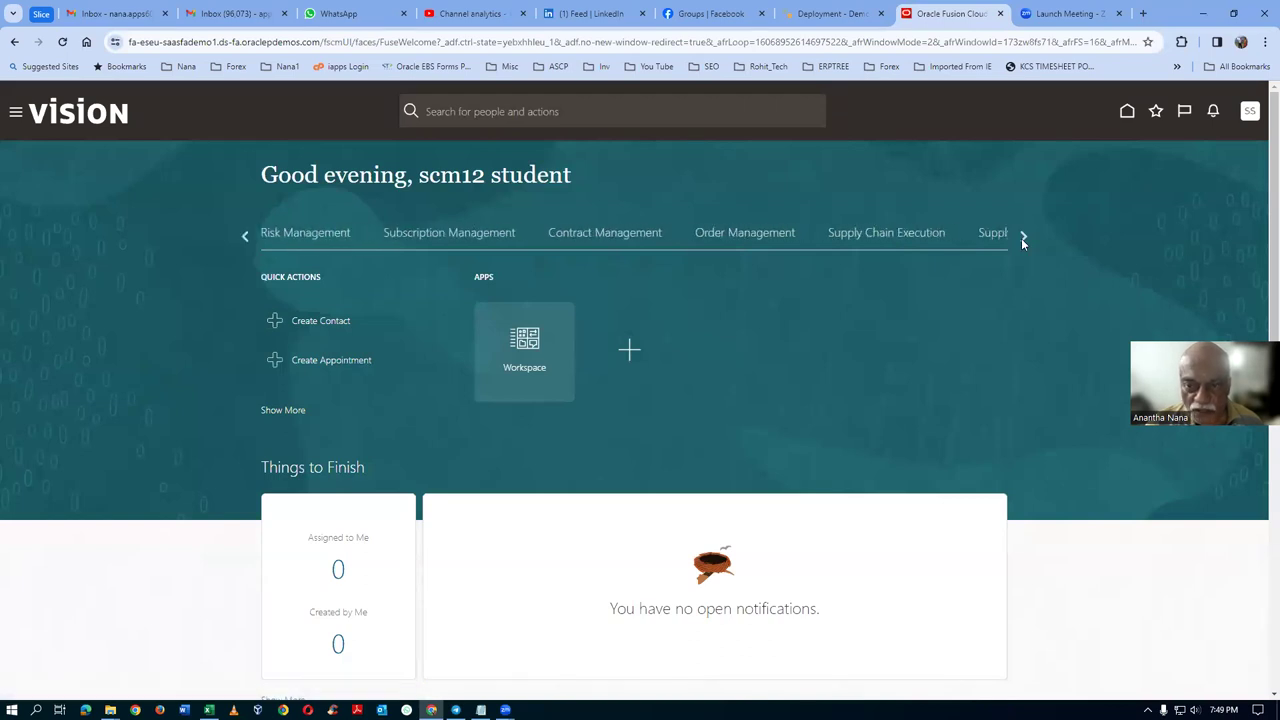
pyautogui.click(1021, 238)
pyautogui.click(910, 234)
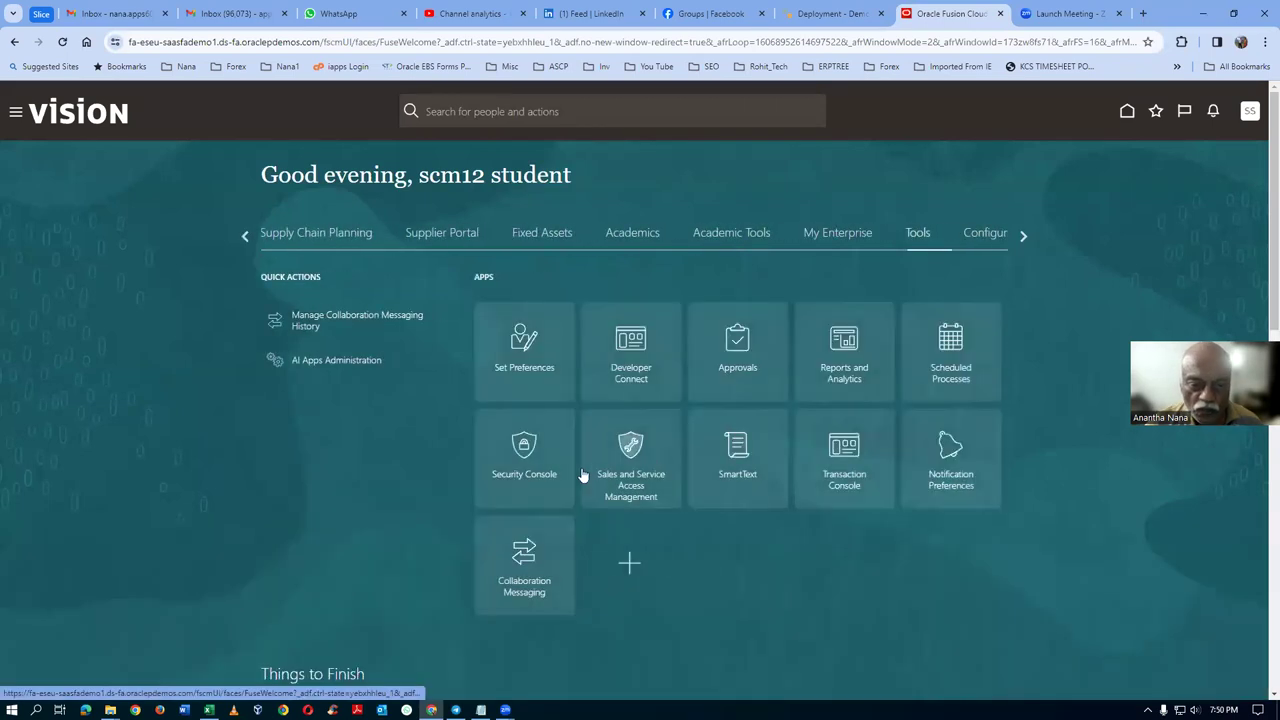
pyautogui.click(534, 477)
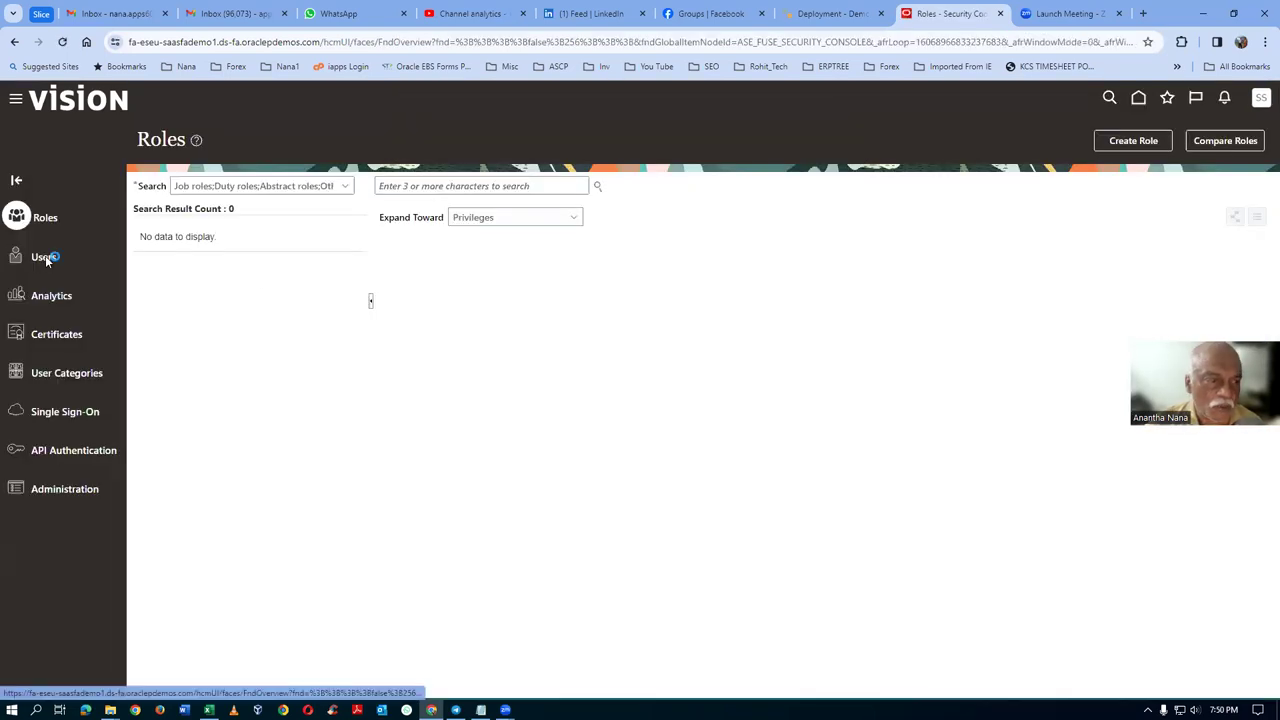
# Step: Search Users for fas16 and open the FAS16 Student account details
pyautogui.click(46, 260)
pyautogui.click(468, 186)
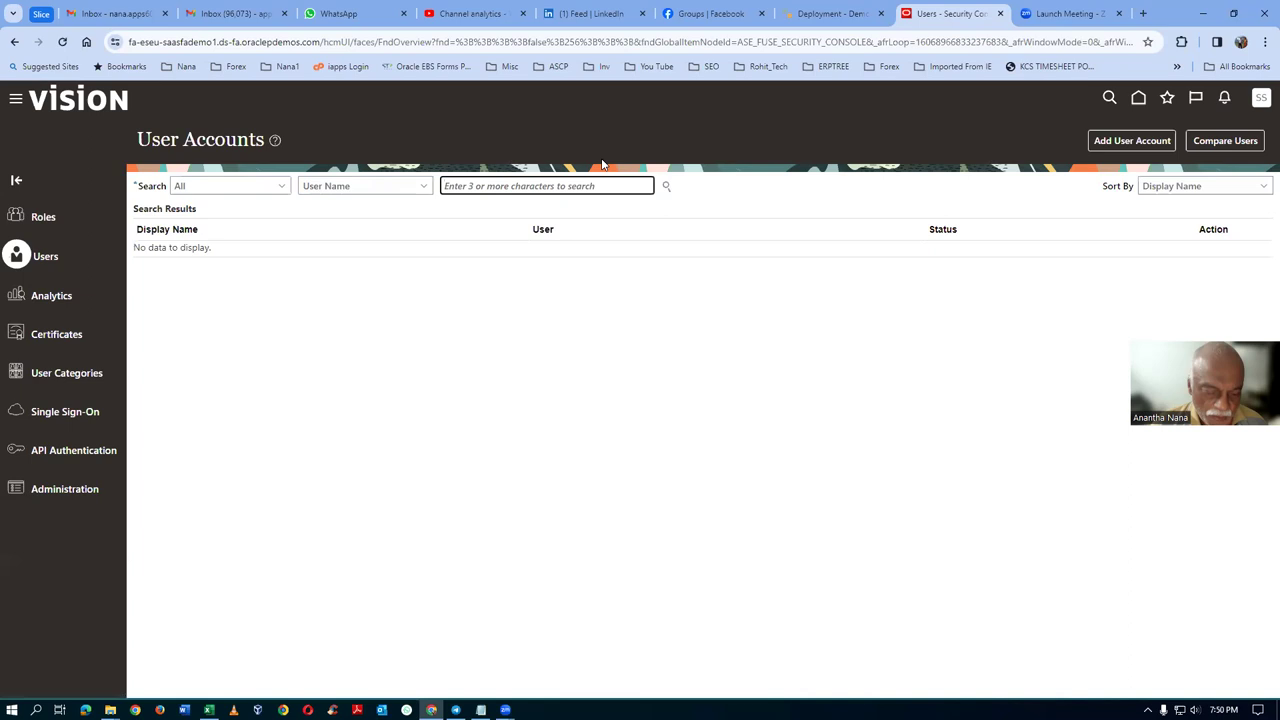
pyautogui.write('fas')
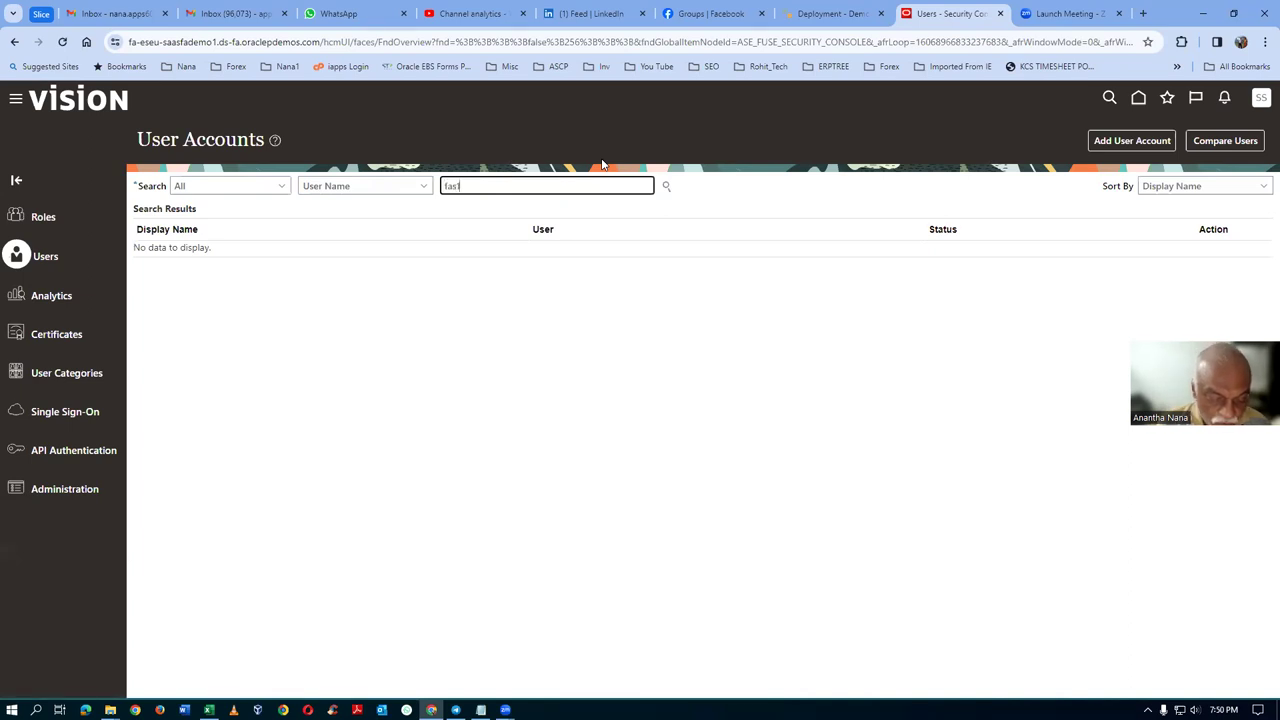
pyautogui.write('16')
pyautogui.press('Return')
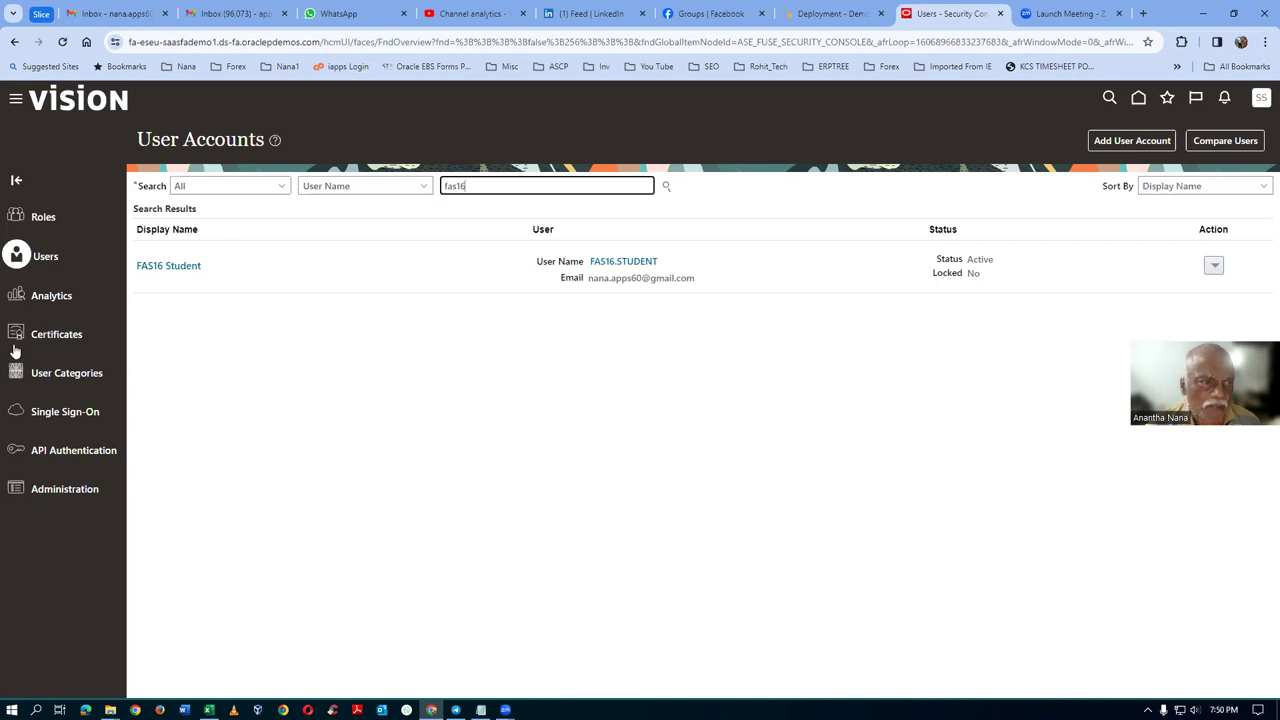
pyautogui.click(166, 266)
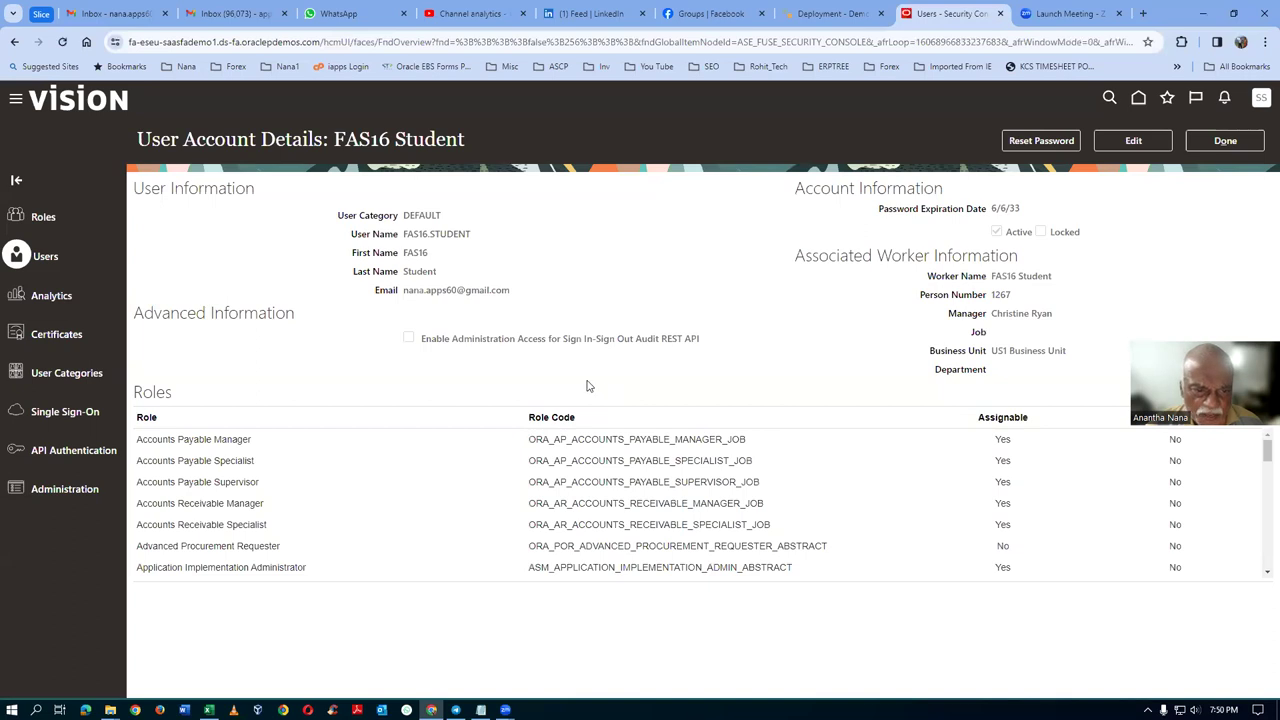
pyautogui.click(1141, 143)
pyautogui.click(531, 315)
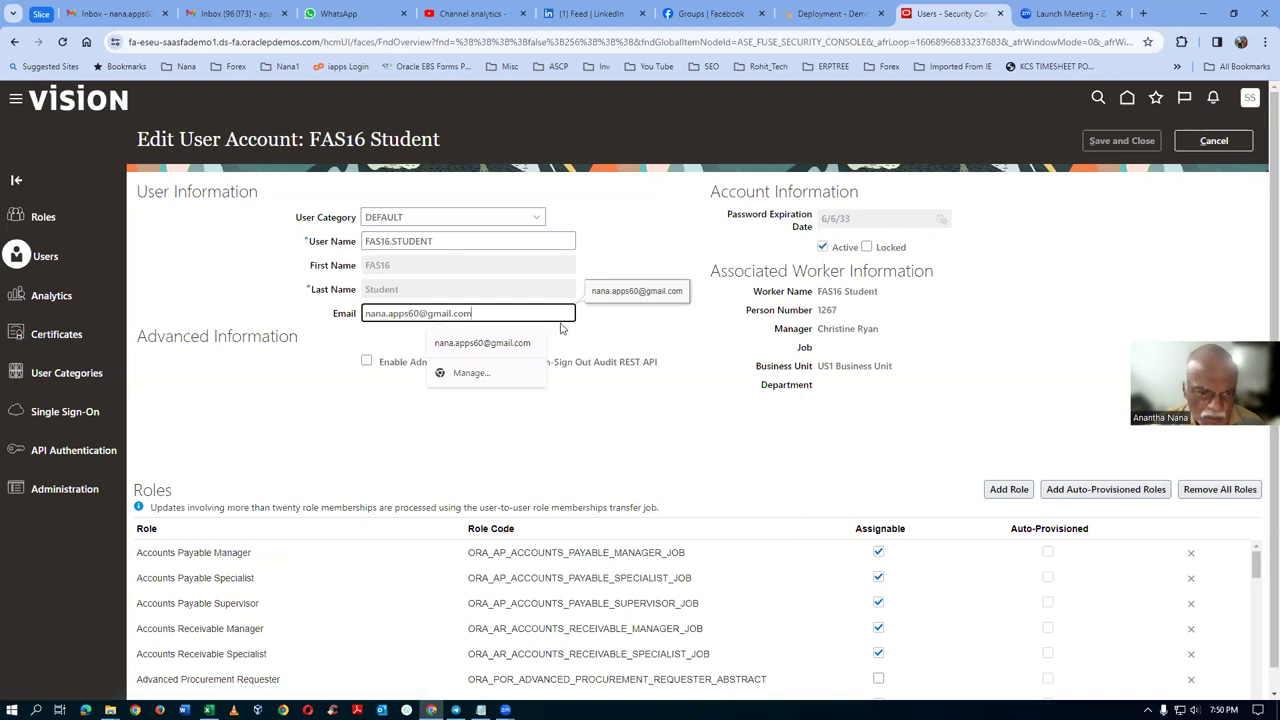
pyautogui.hotkey('ctrl', 'a')
pyautogui.press('BackSpace')
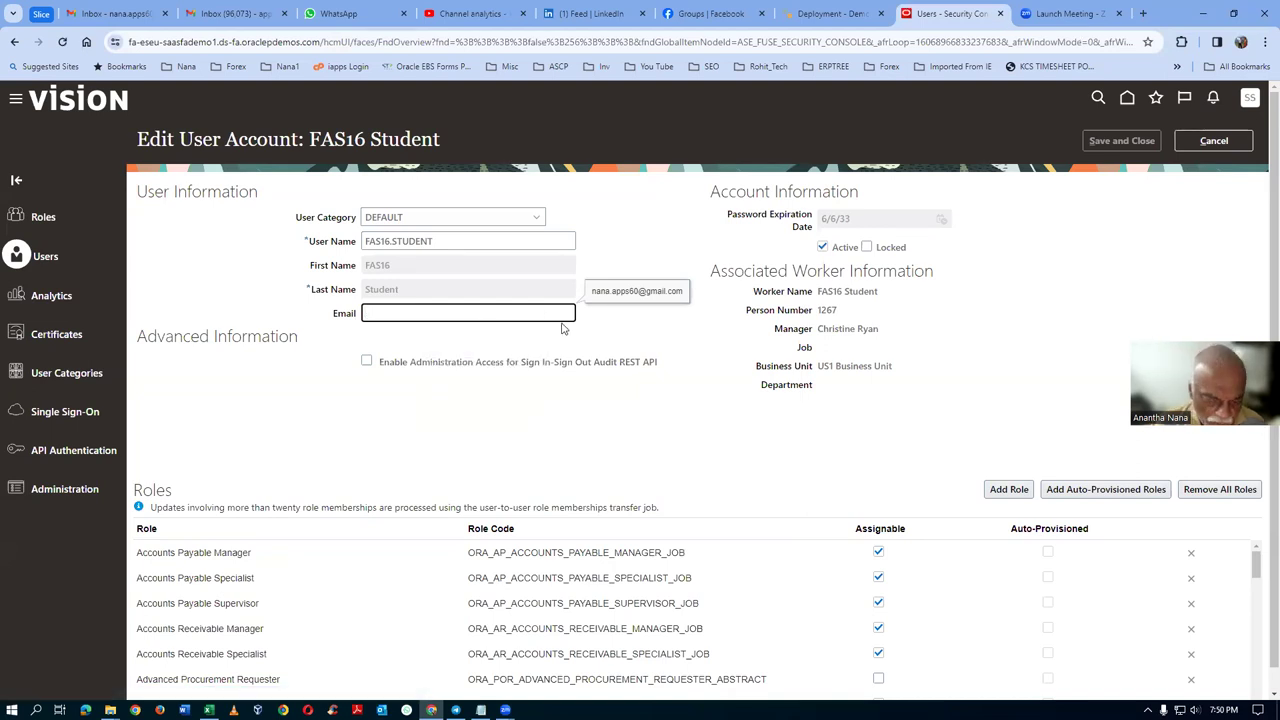
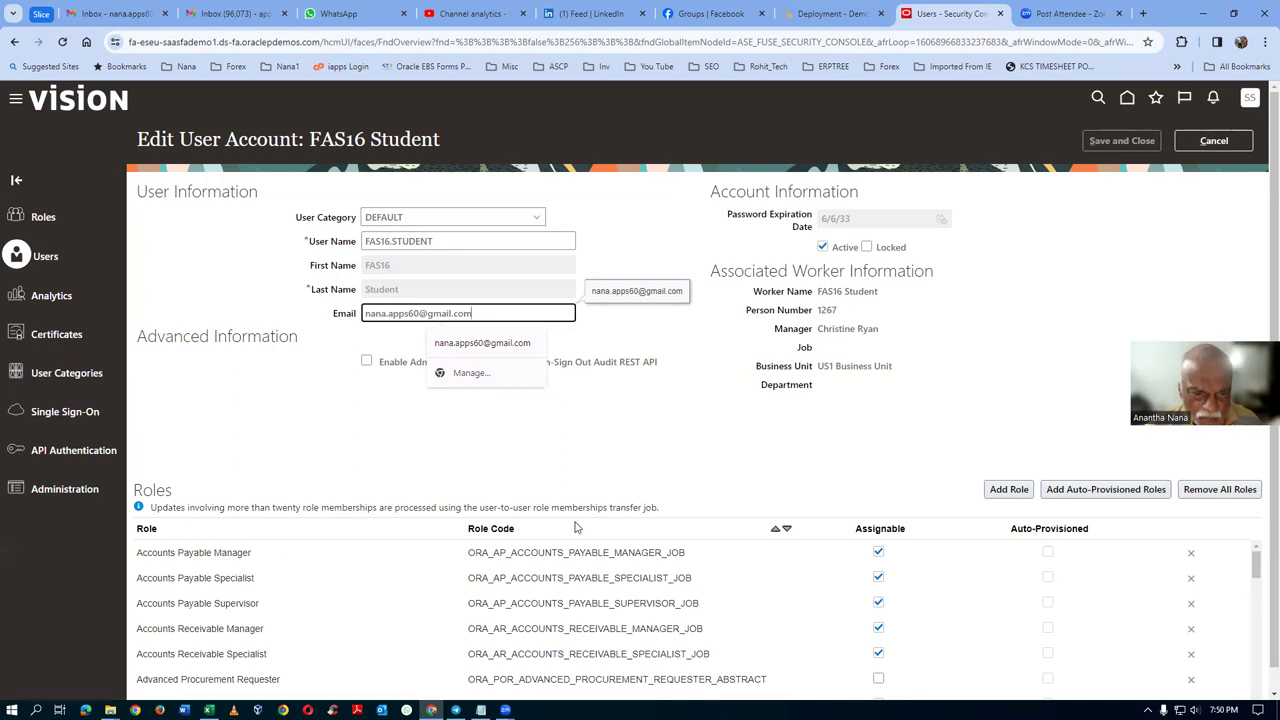
pyautogui.click(551, 449)
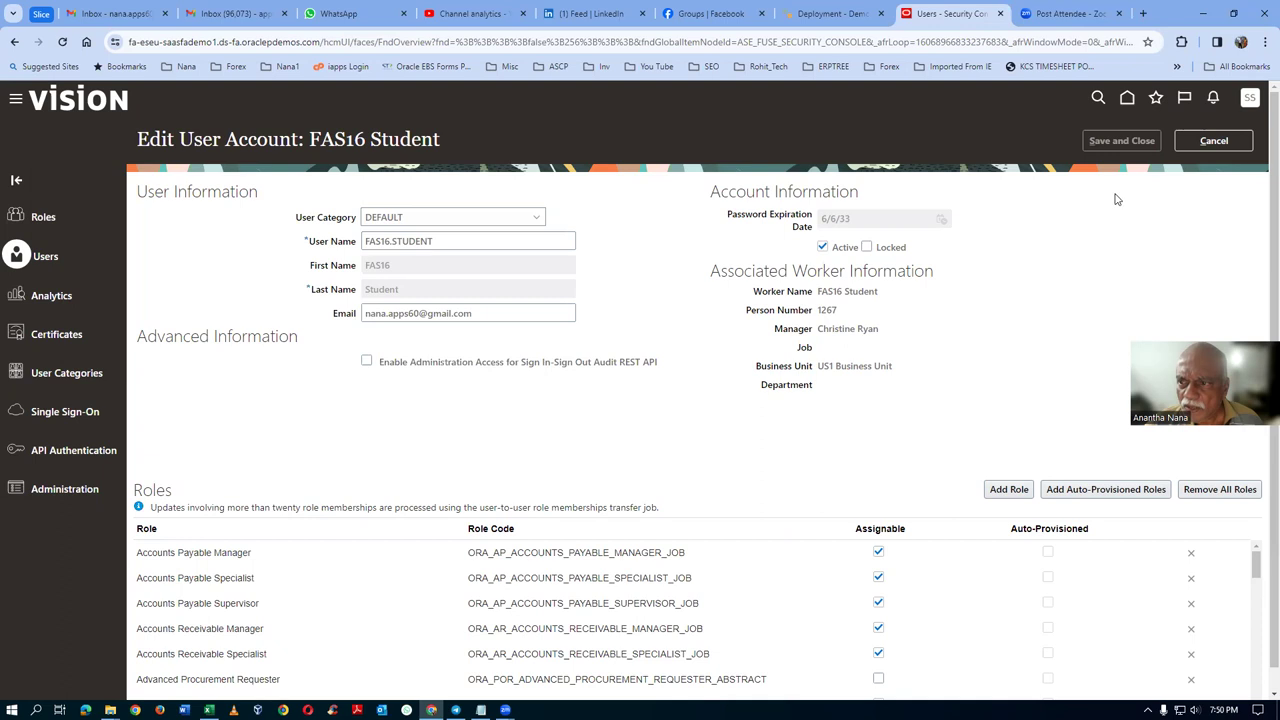
pyautogui.click(507, 318)
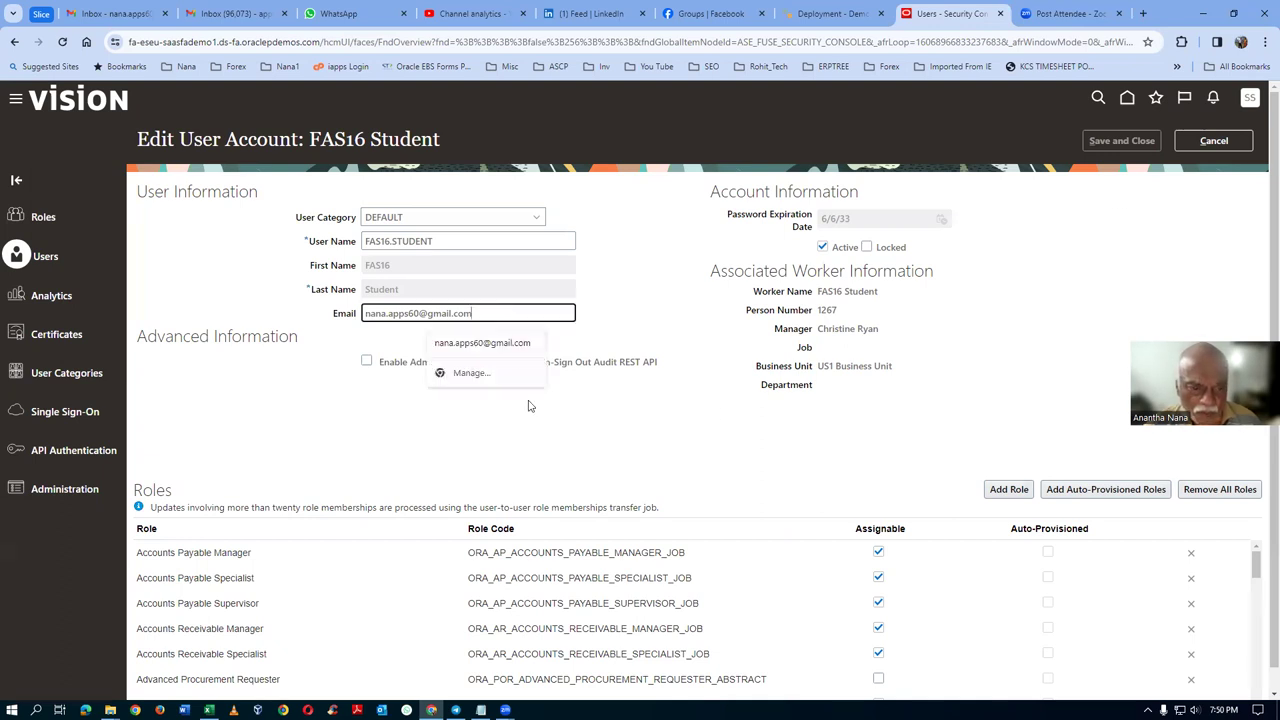
pyautogui.click(554, 423)
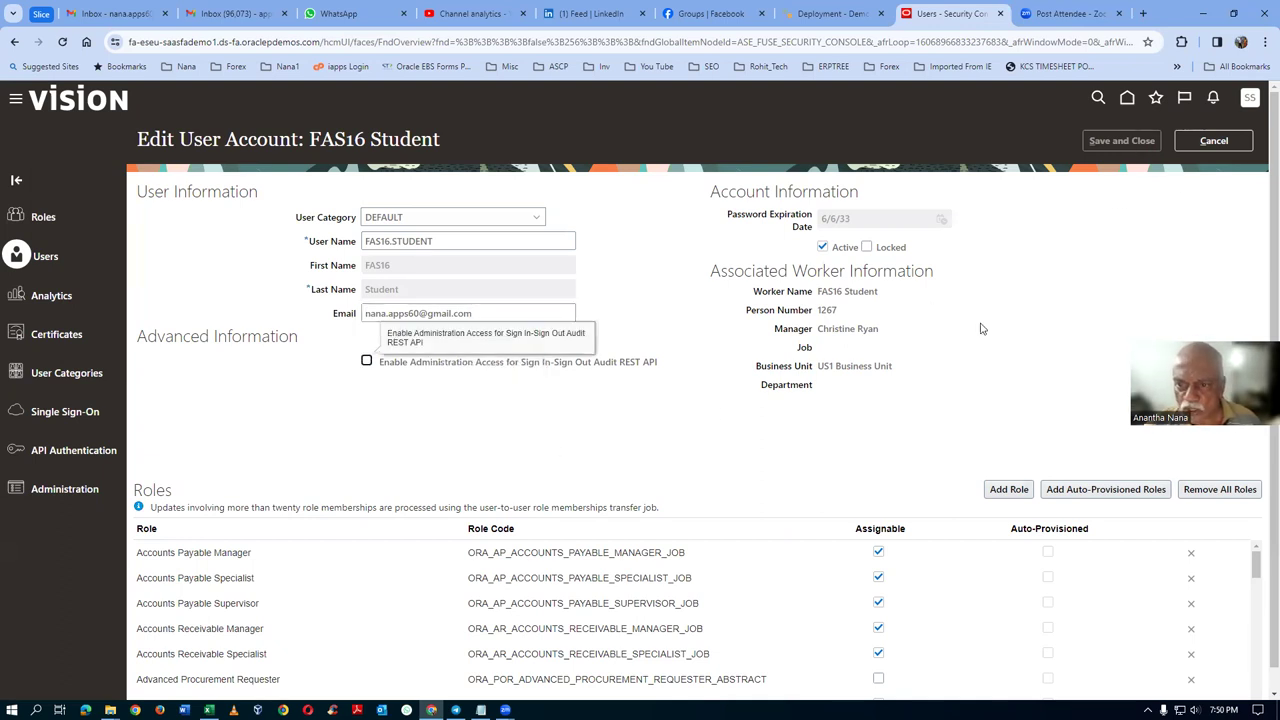
pyautogui.click(472, 242)
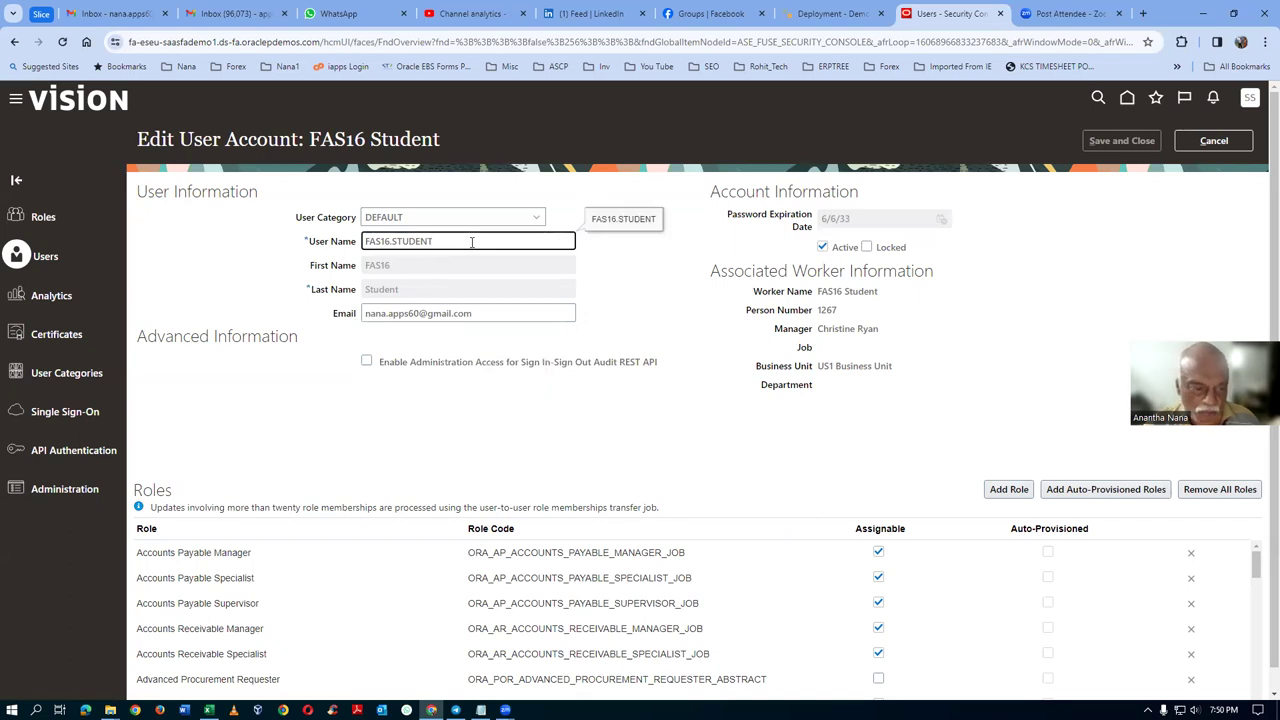
pyautogui.press('Tab')
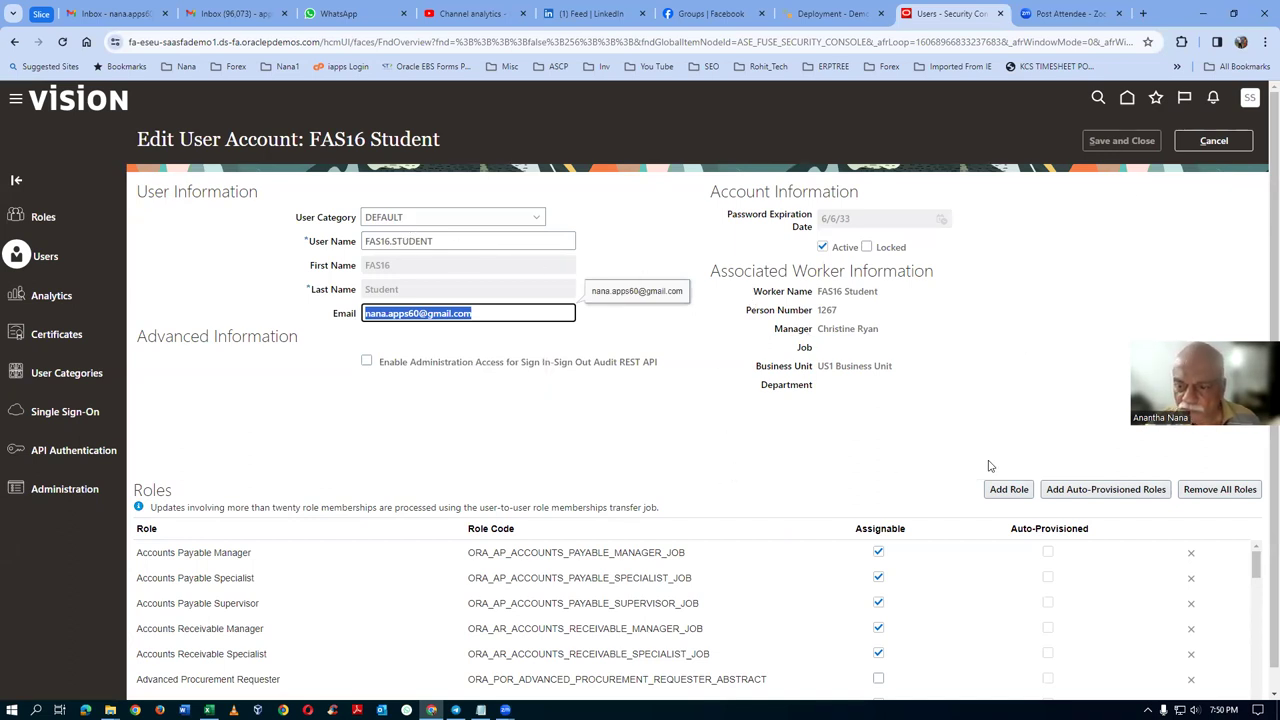
pyautogui.click(1093, 342)
# Step: Search roles for PRC, add PRC_ALL as a role membership, and close the dialog
pyautogui.click(1008, 490)
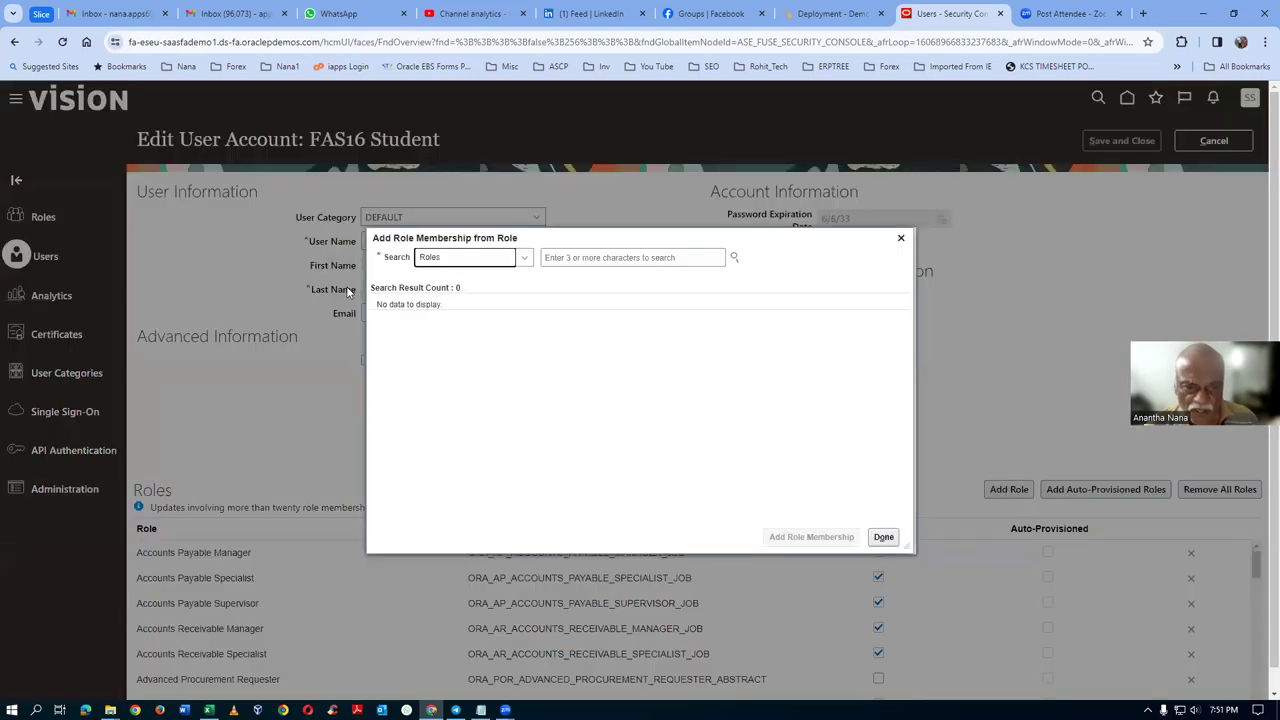
pyautogui.click(566, 257)
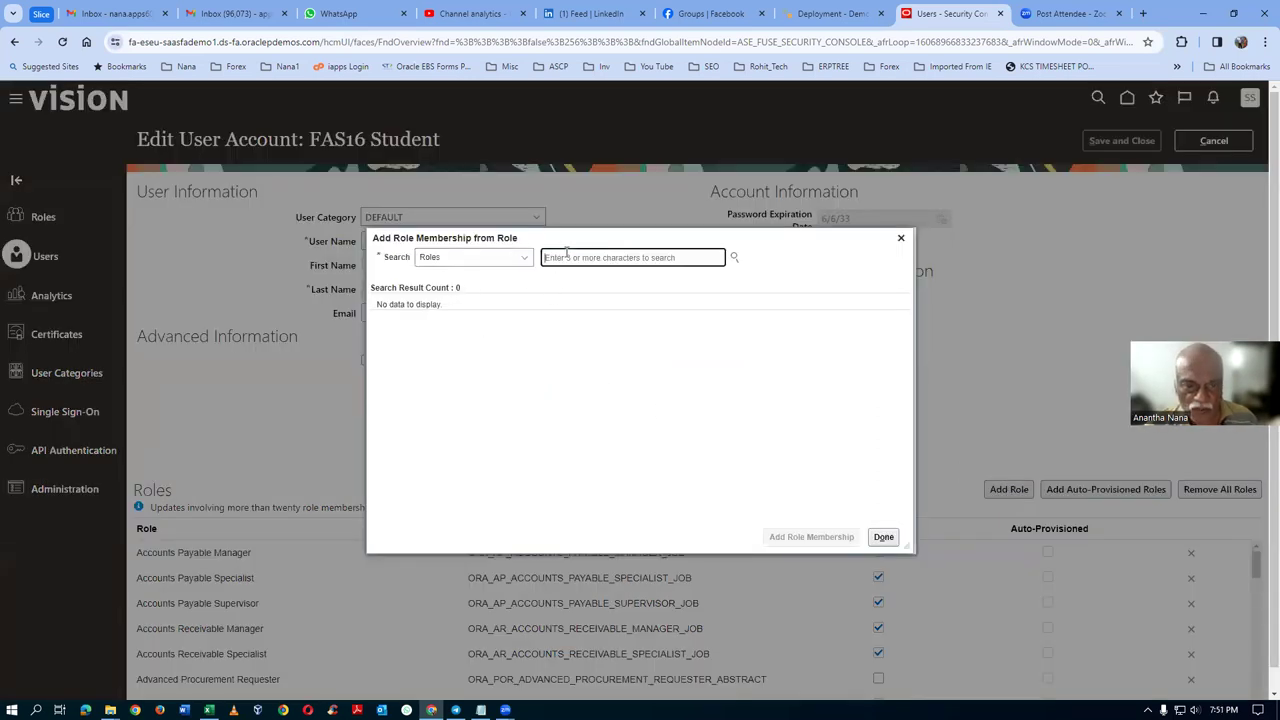
pyautogui.write('P')
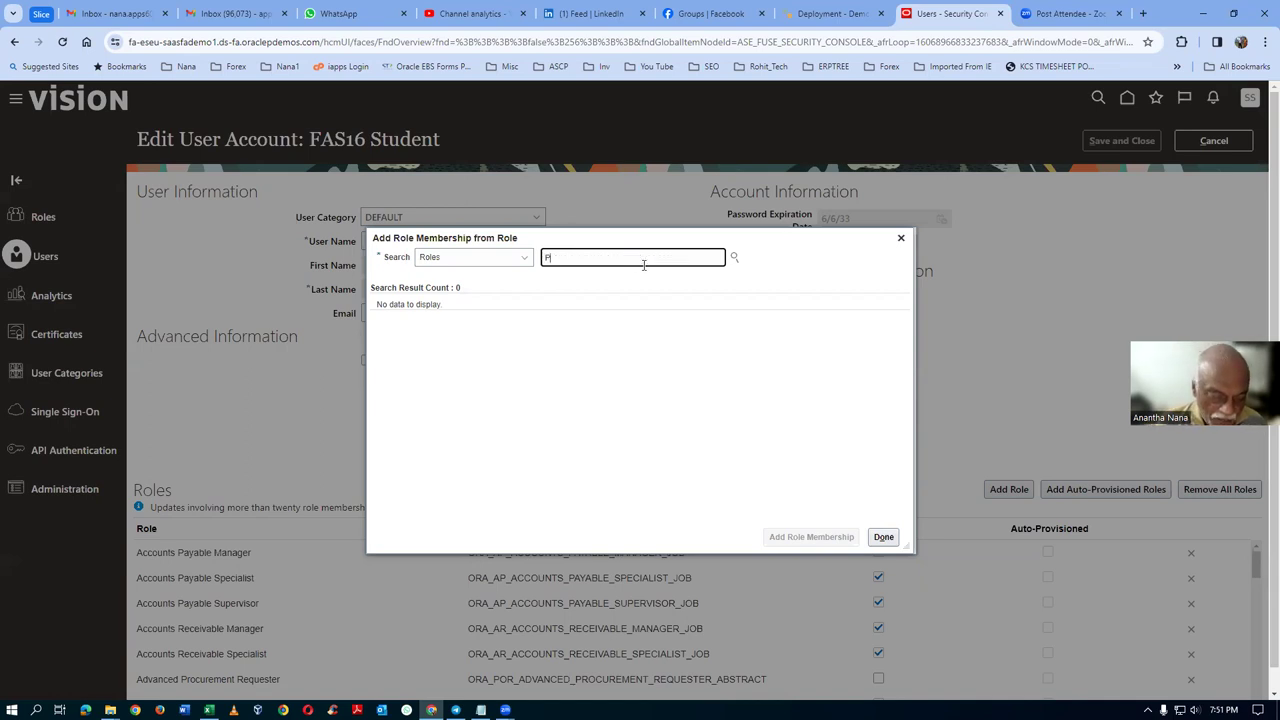
pyautogui.write('RC')
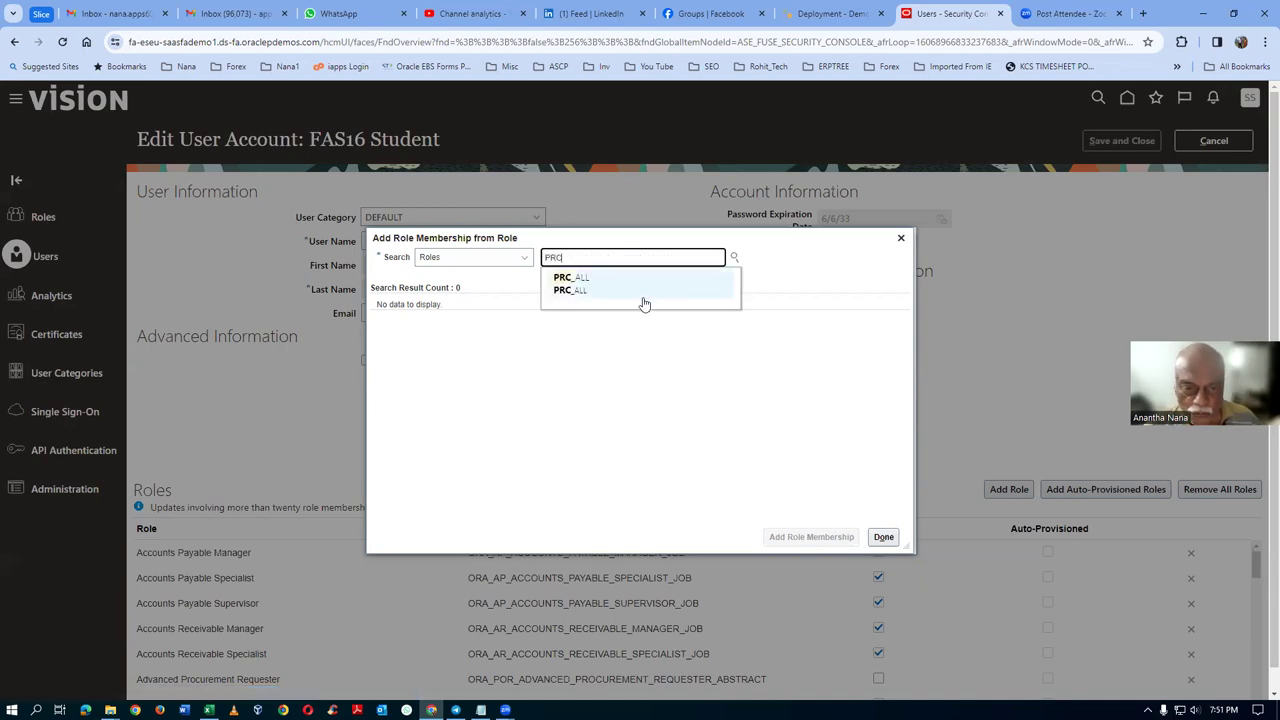
pyautogui.click(597, 300)
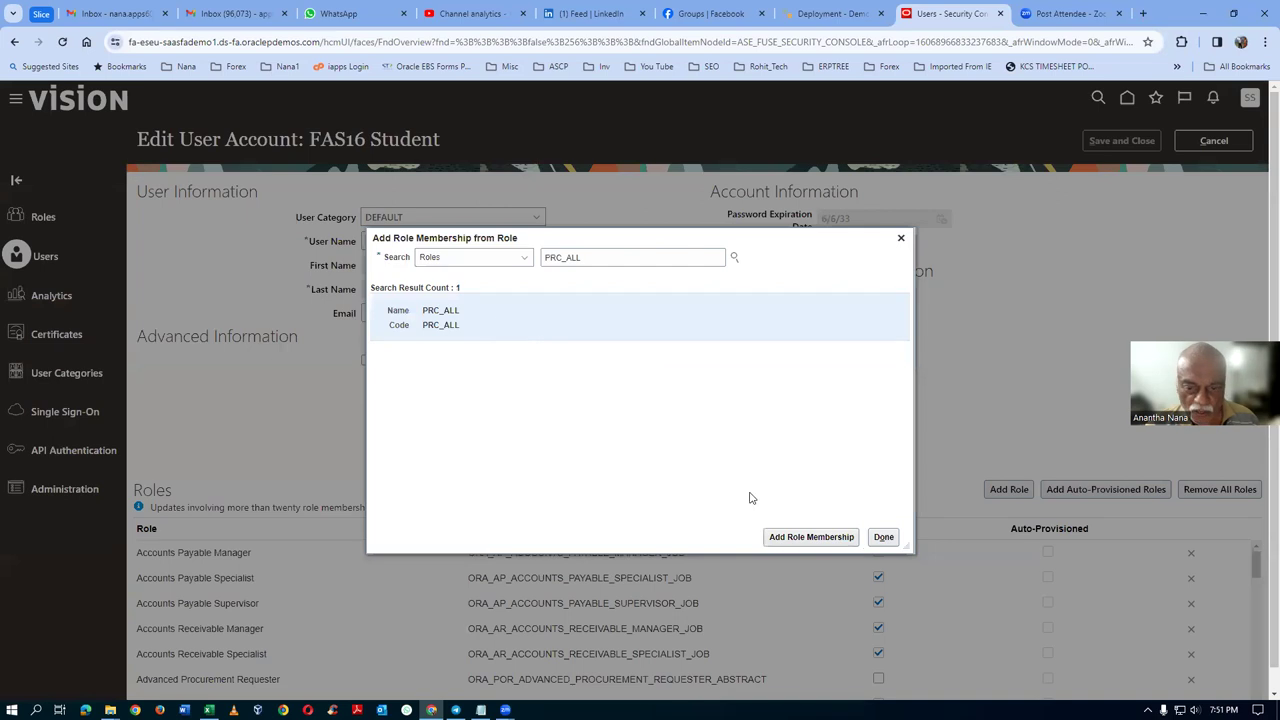
pyautogui.click(800, 537)
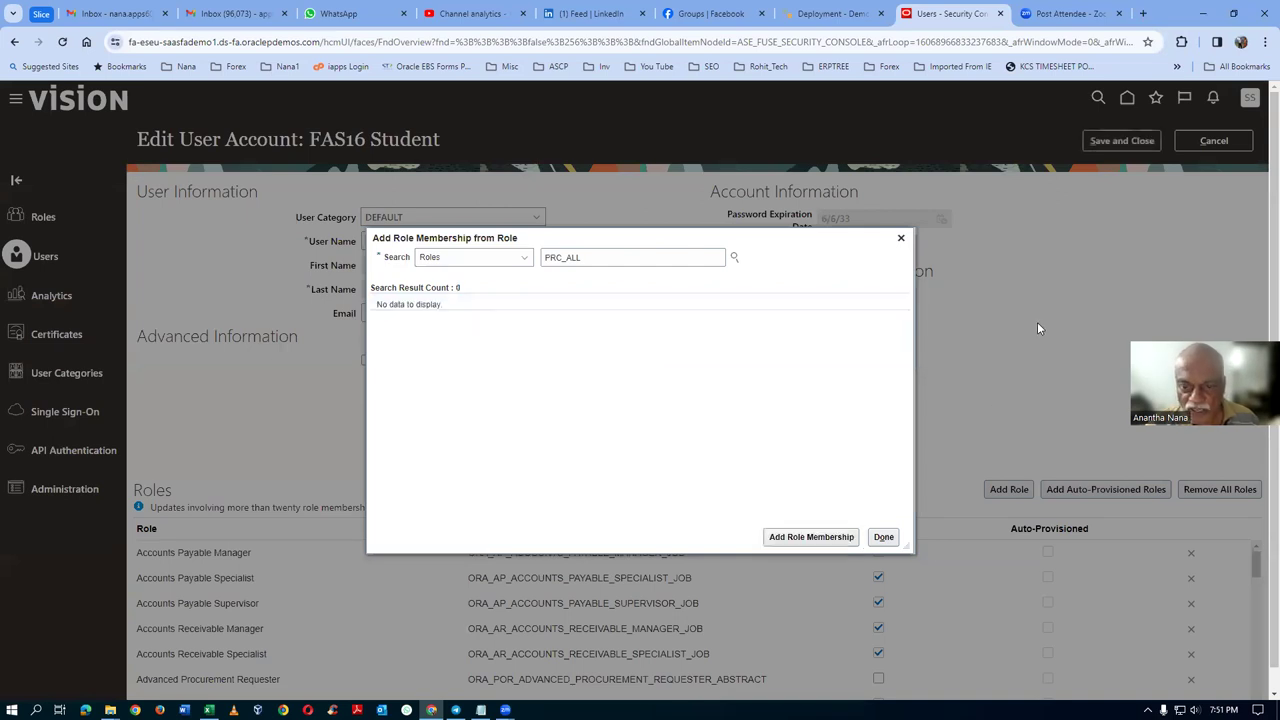
pyautogui.click(883, 538)
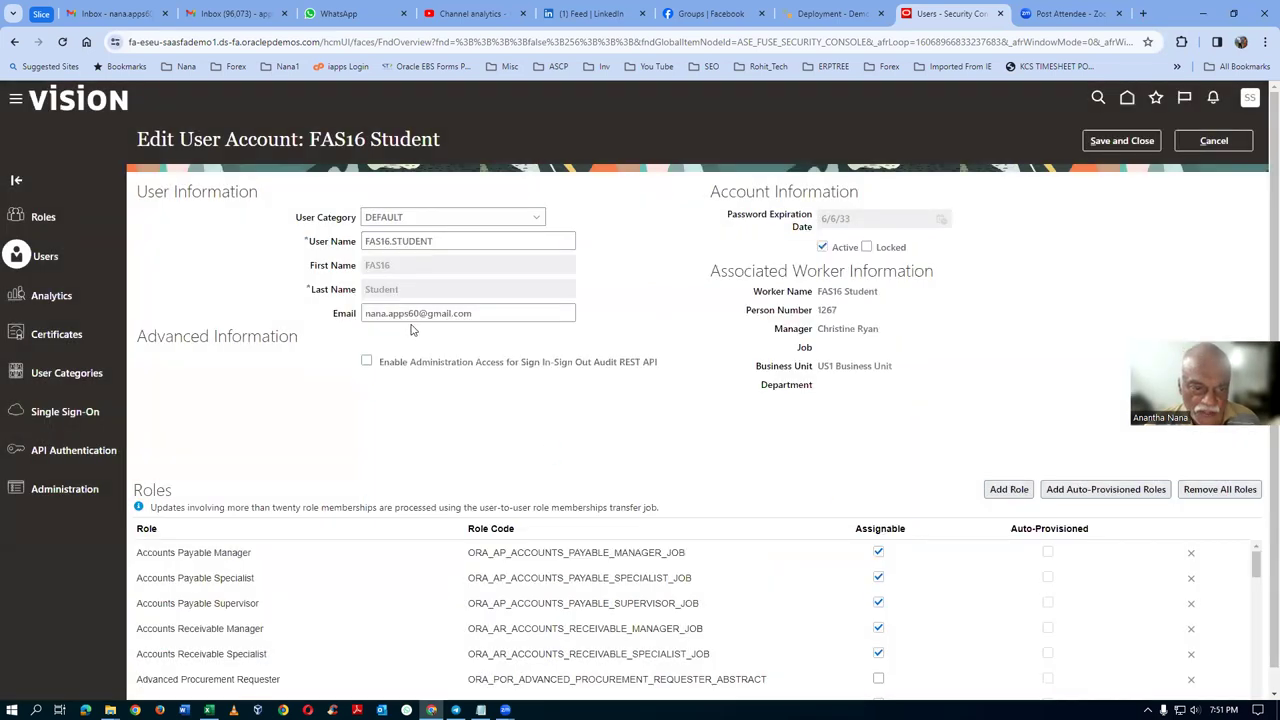
# Step: Save and close the FAS16 Student account changes, then sign out from the avatar menu
pyautogui.click(1128, 142)
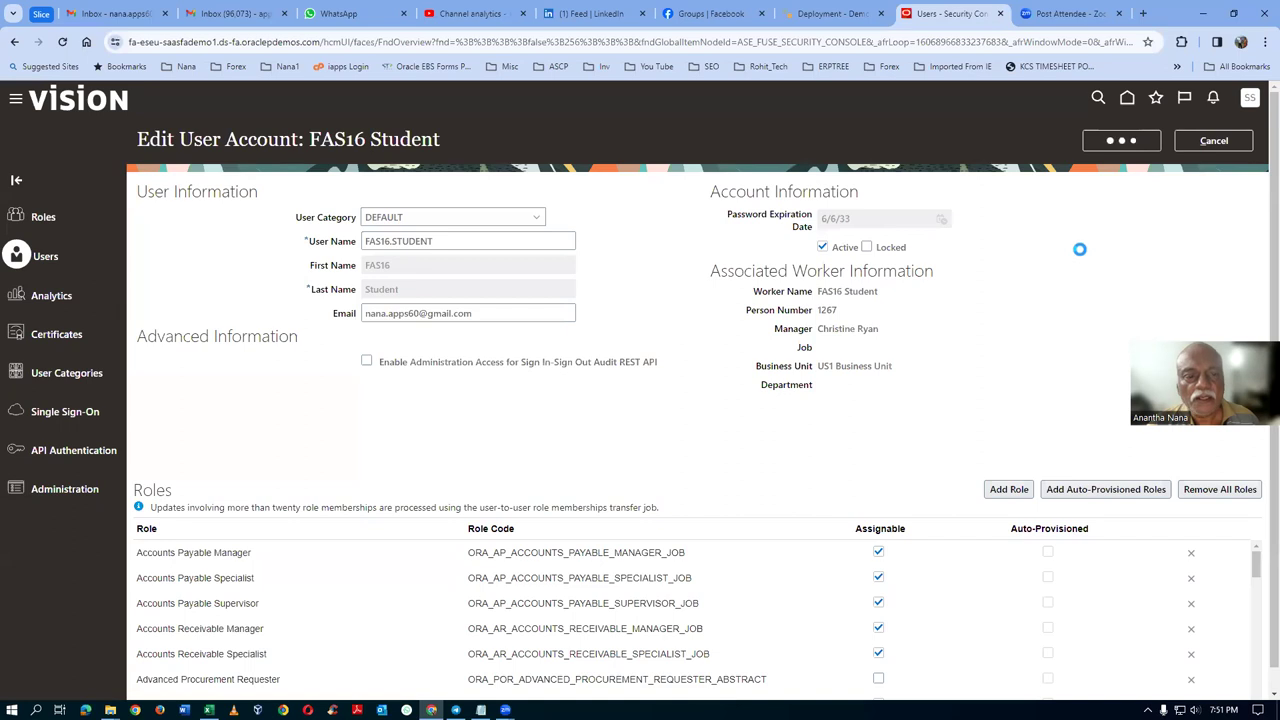
pyautogui.click(1228, 141)
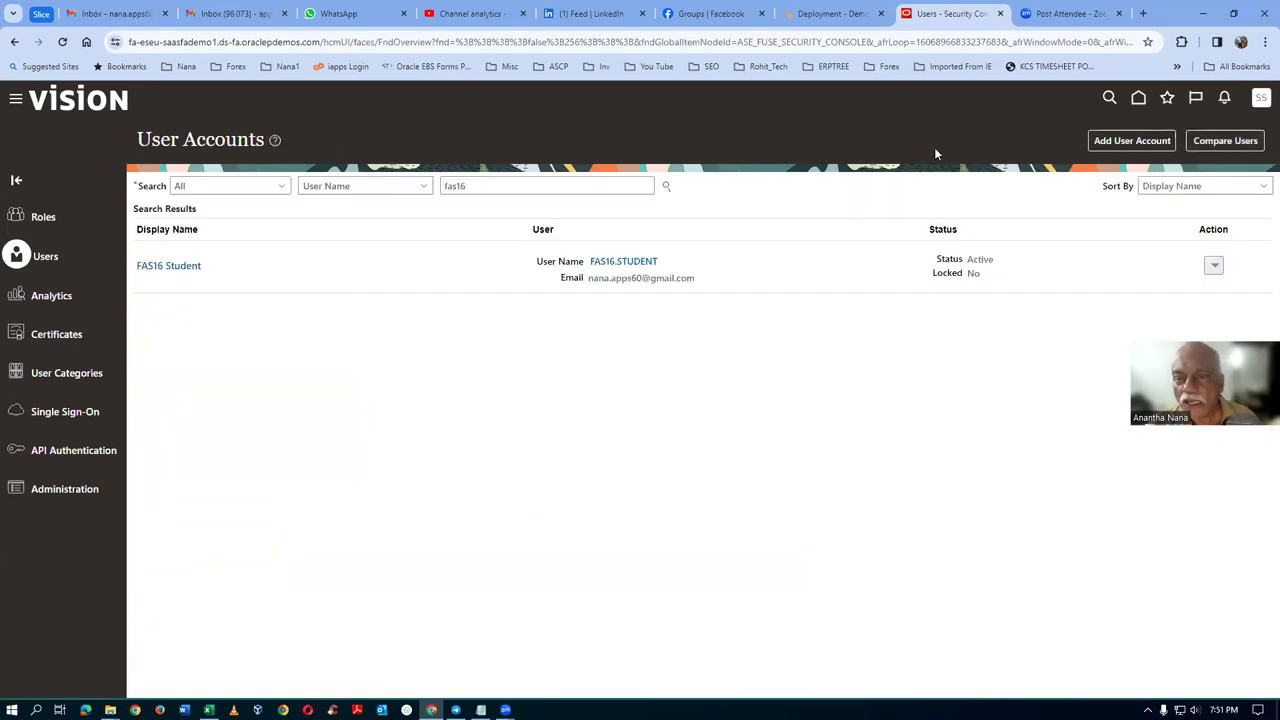
pyautogui.click(1261, 99)
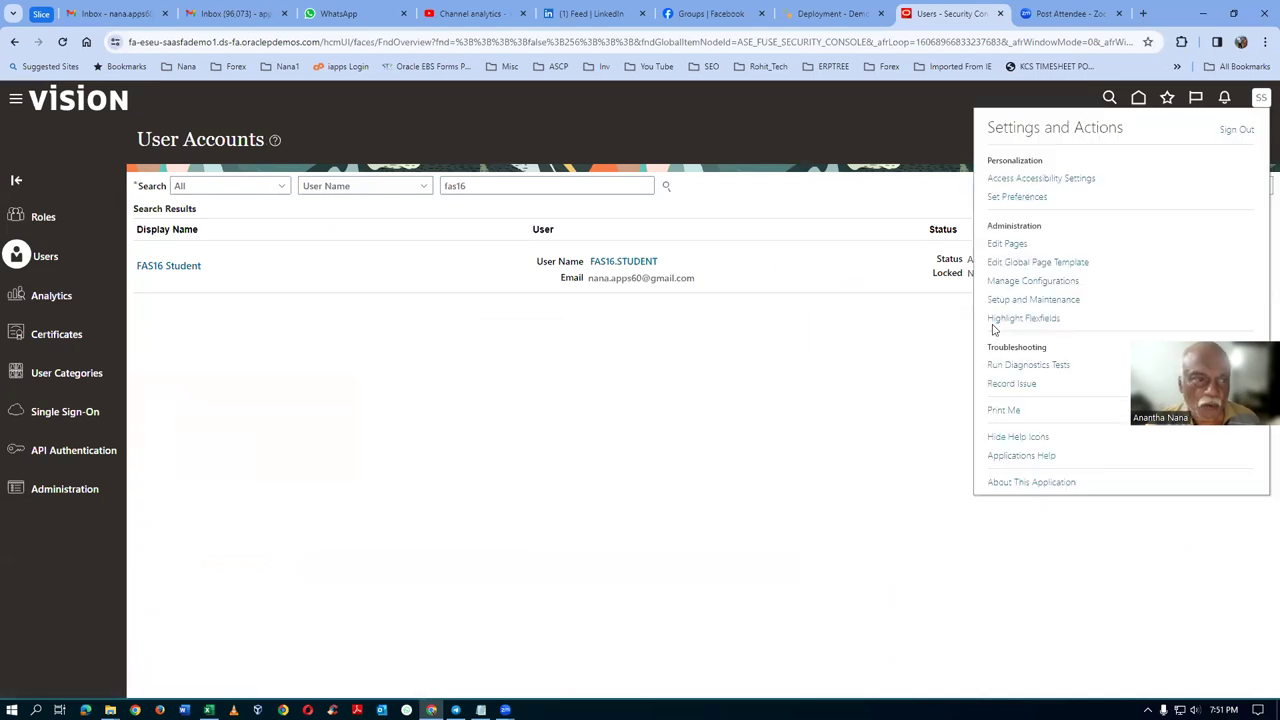
pyautogui.click(1236, 132)
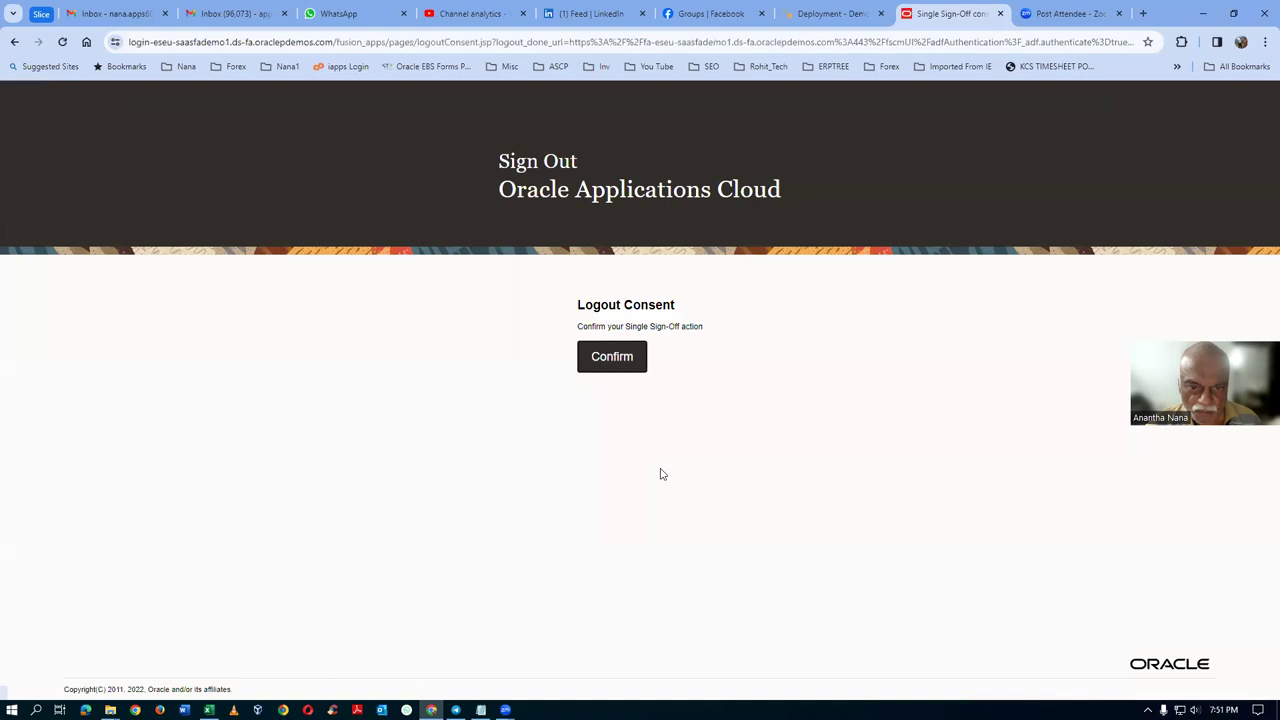
# Step: Confirm sign-off and submit a Forgot password reset request for user fas16.student
pyautogui.click(631, 366)
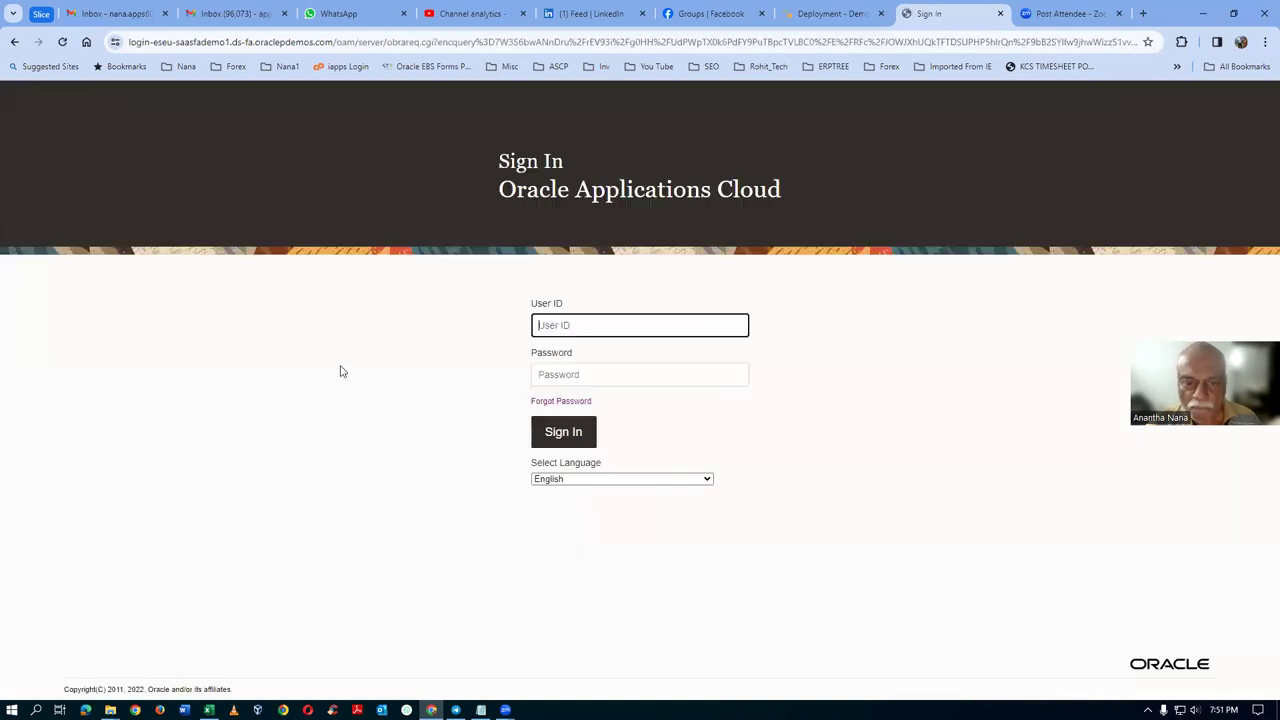
pyautogui.click(563, 403)
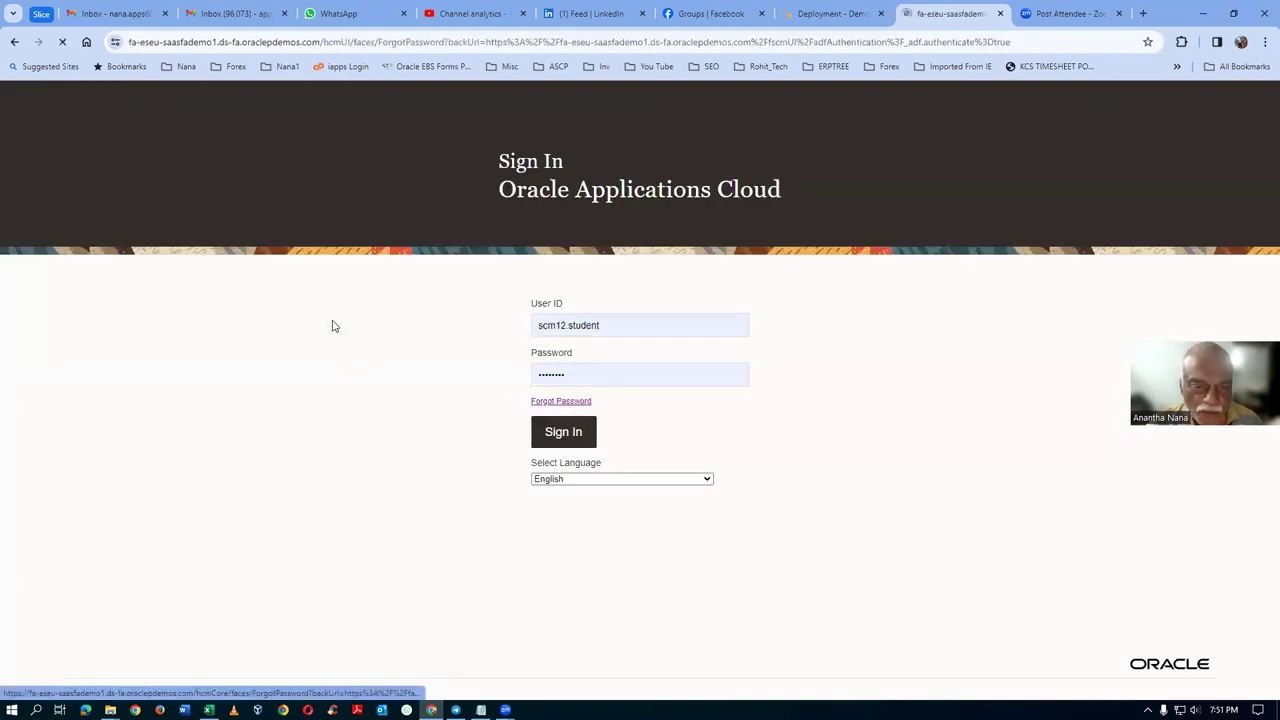
pyautogui.click(530, 340)
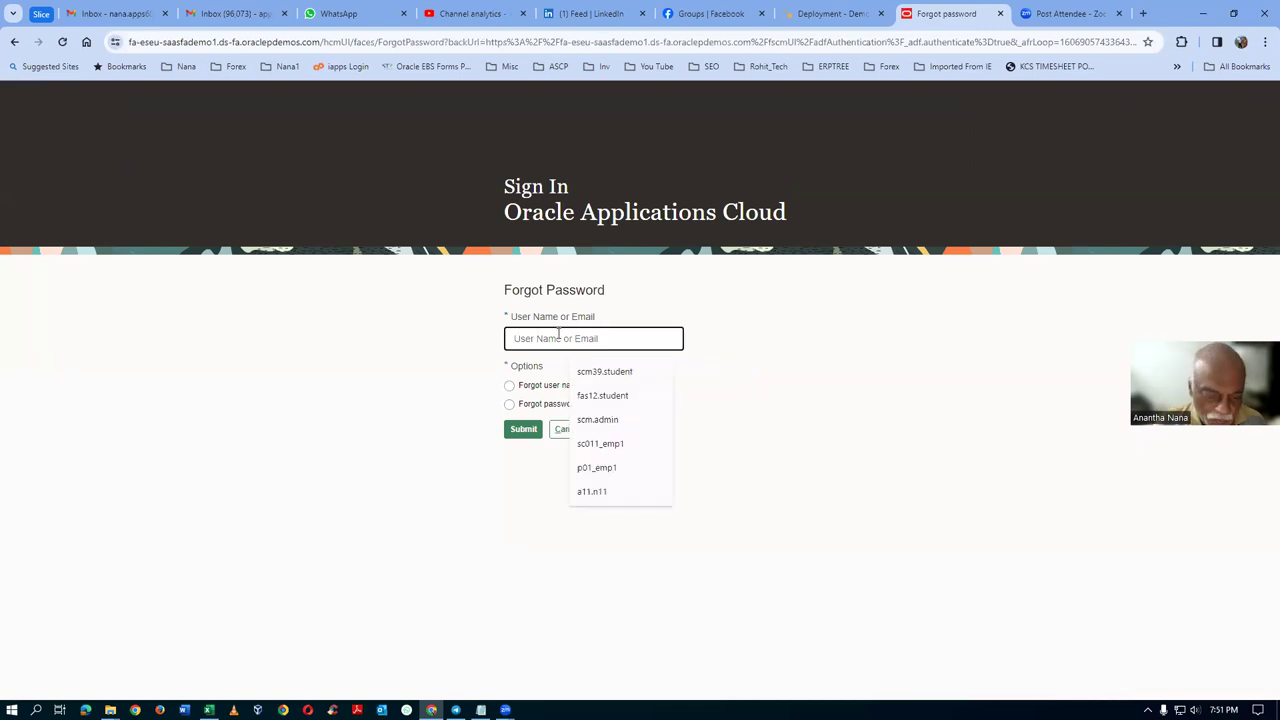
pyautogui.write('fas1')
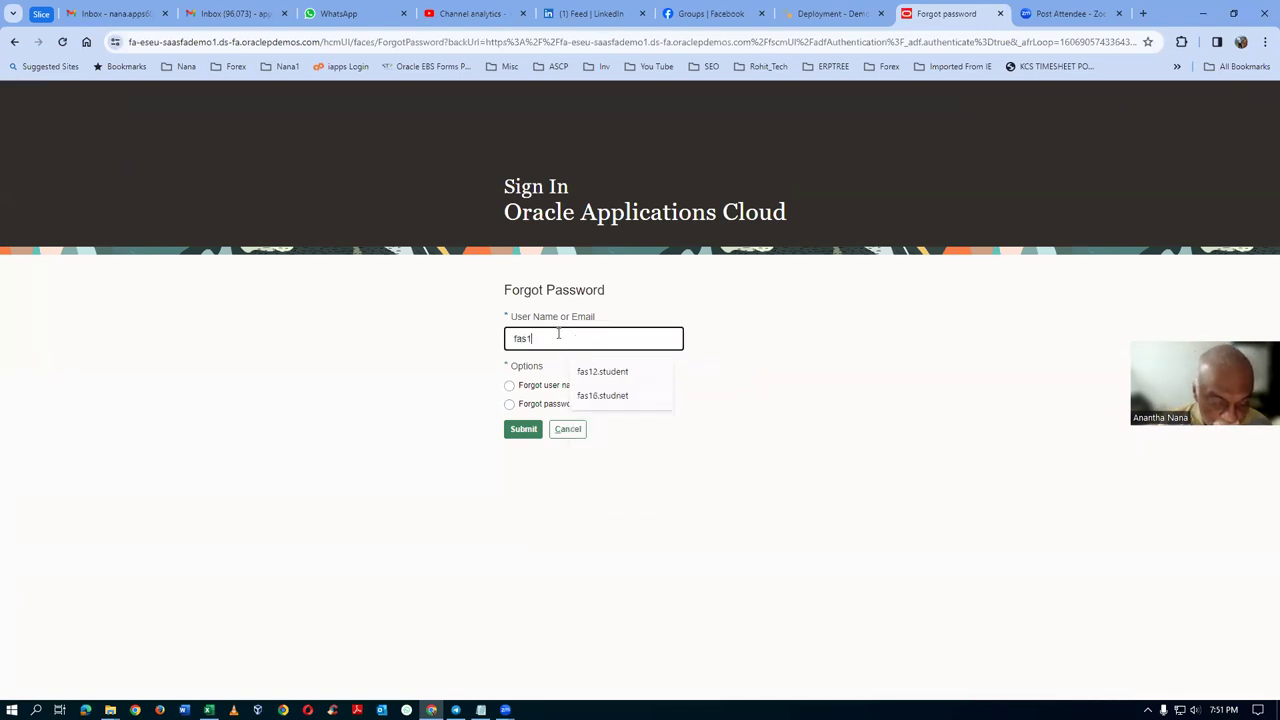
pyautogui.write('8')
pyautogui.write('.st')
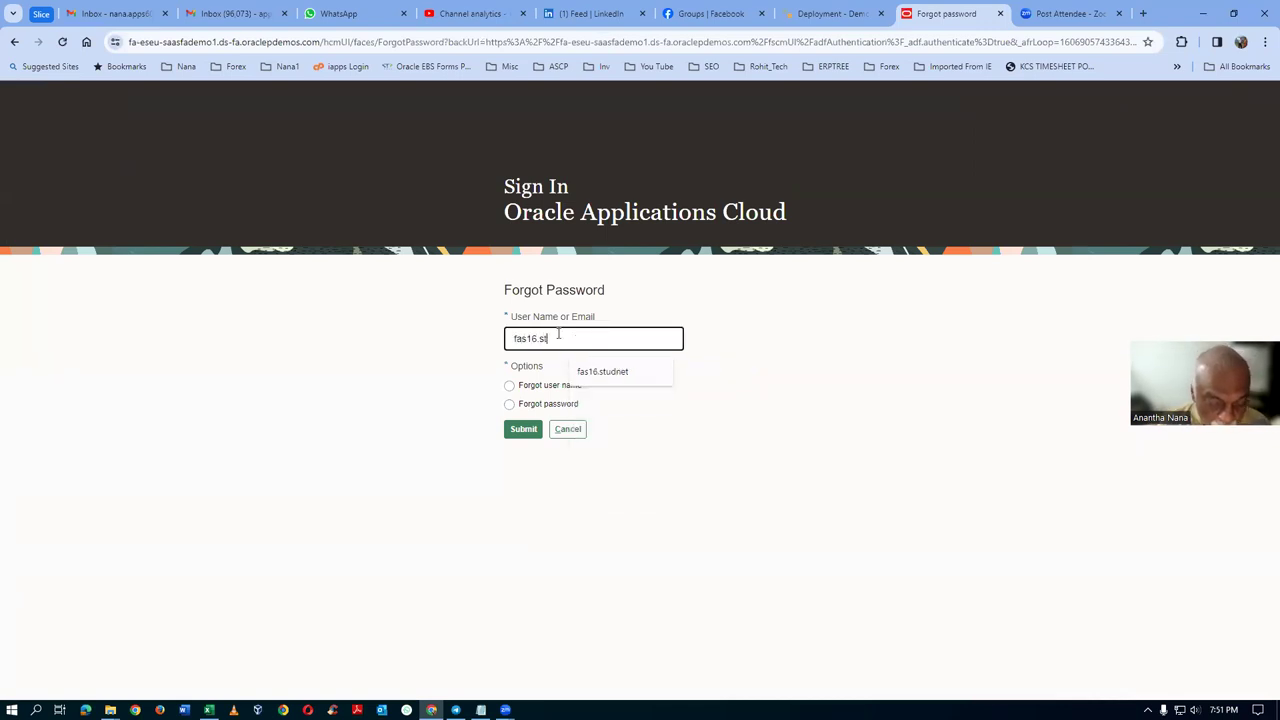
pyautogui.write('udent')
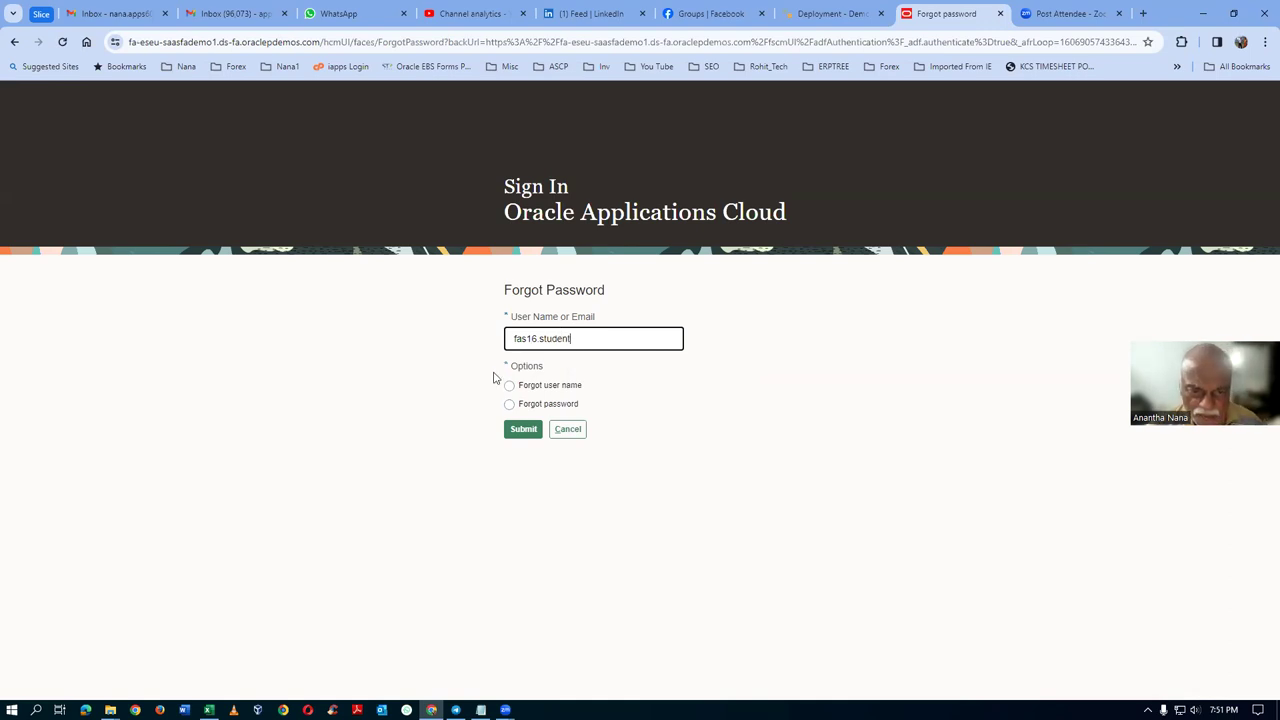
pyautogui.click(562, 405)
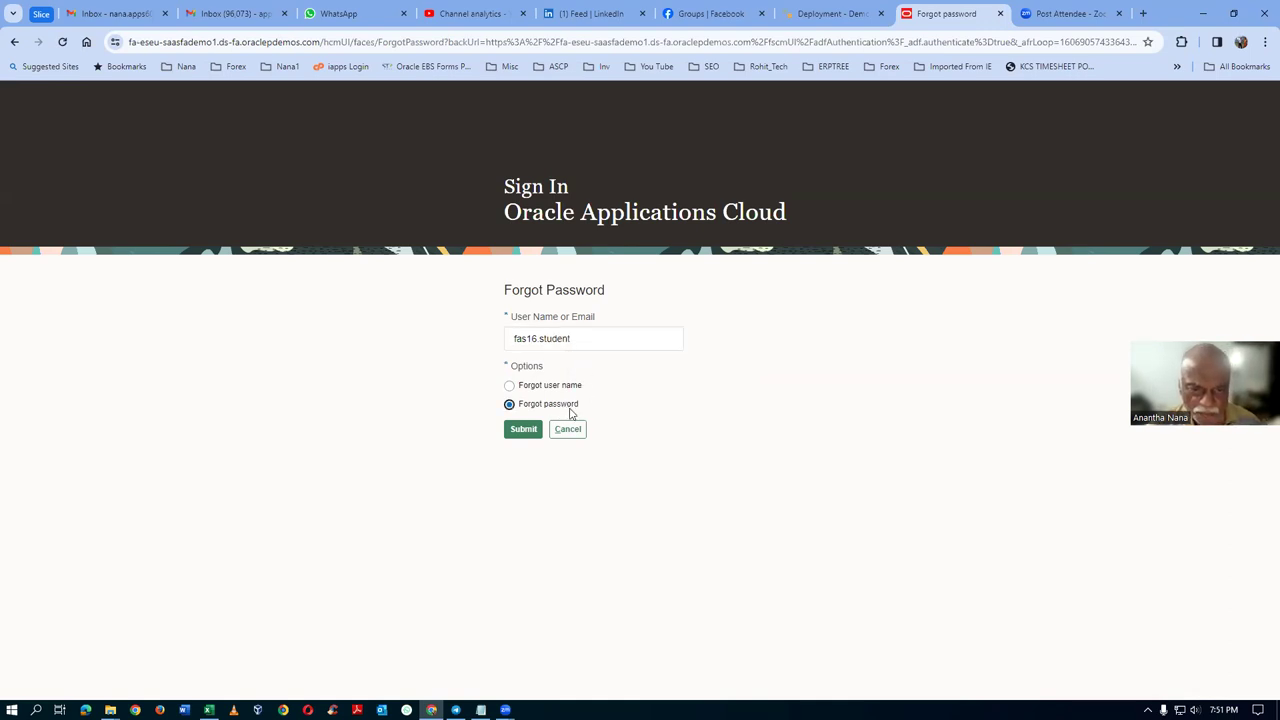
pyautogui.click(524, 430)
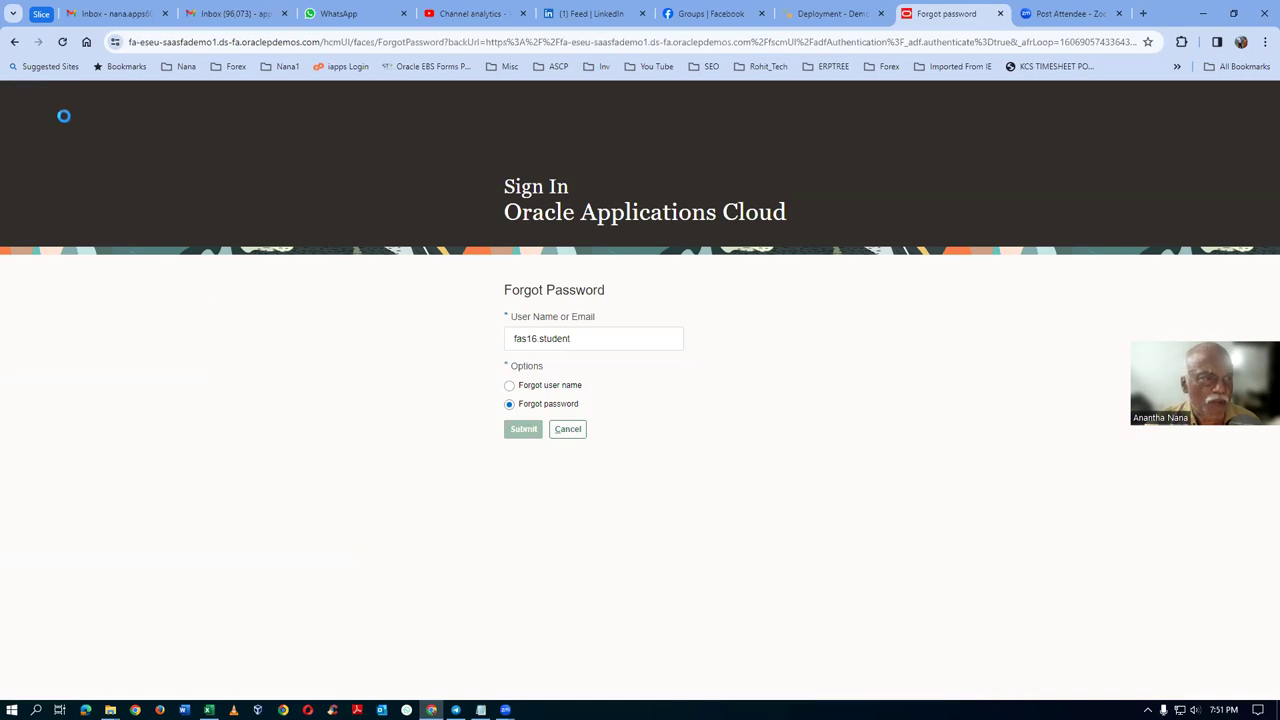
# Step: Refresh the Gmail inbox, open the 'Password Reset Information' email and follow its reset link
pyautogui.click(97, 16)
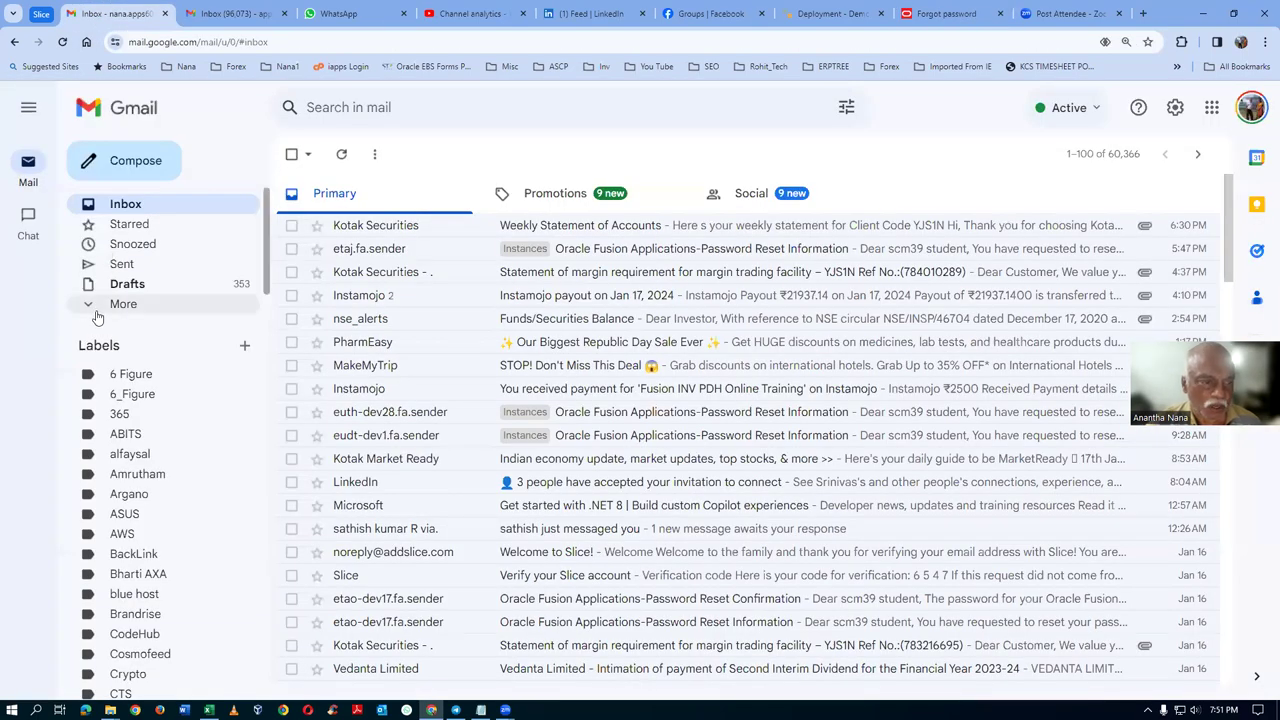
pyautogui.click(126, 205)
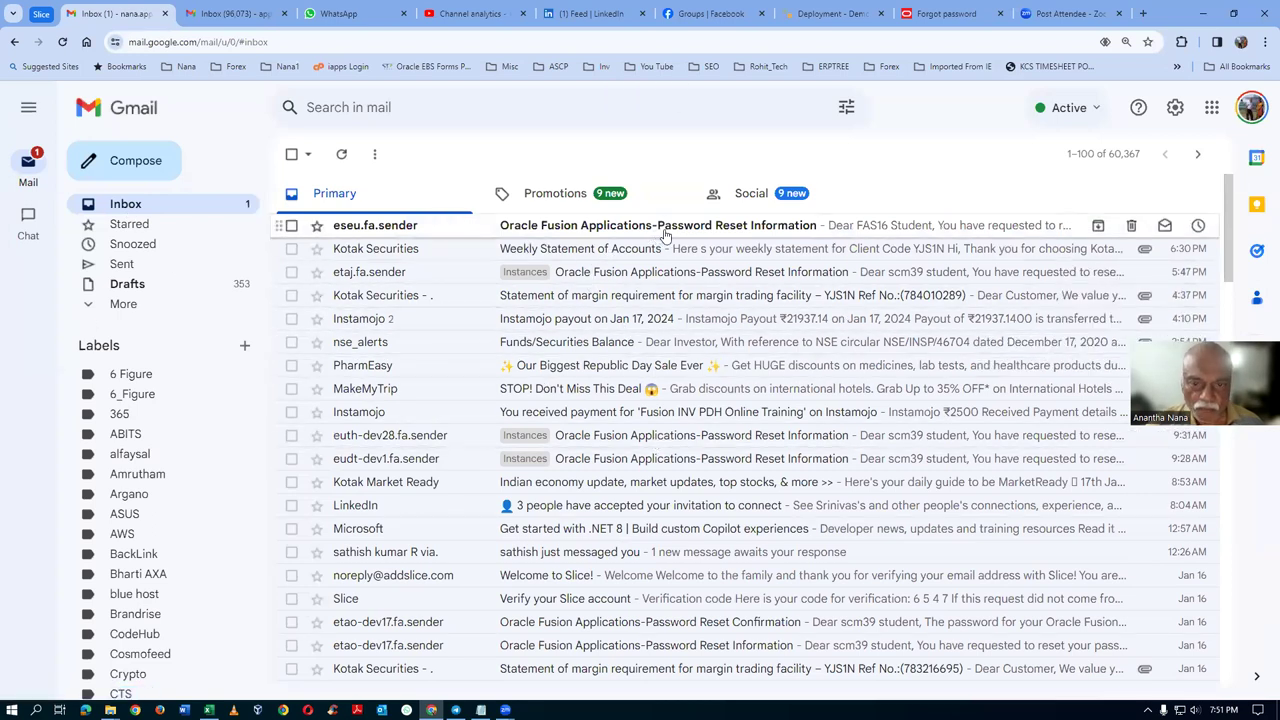
pyautogui.click(663, 232)
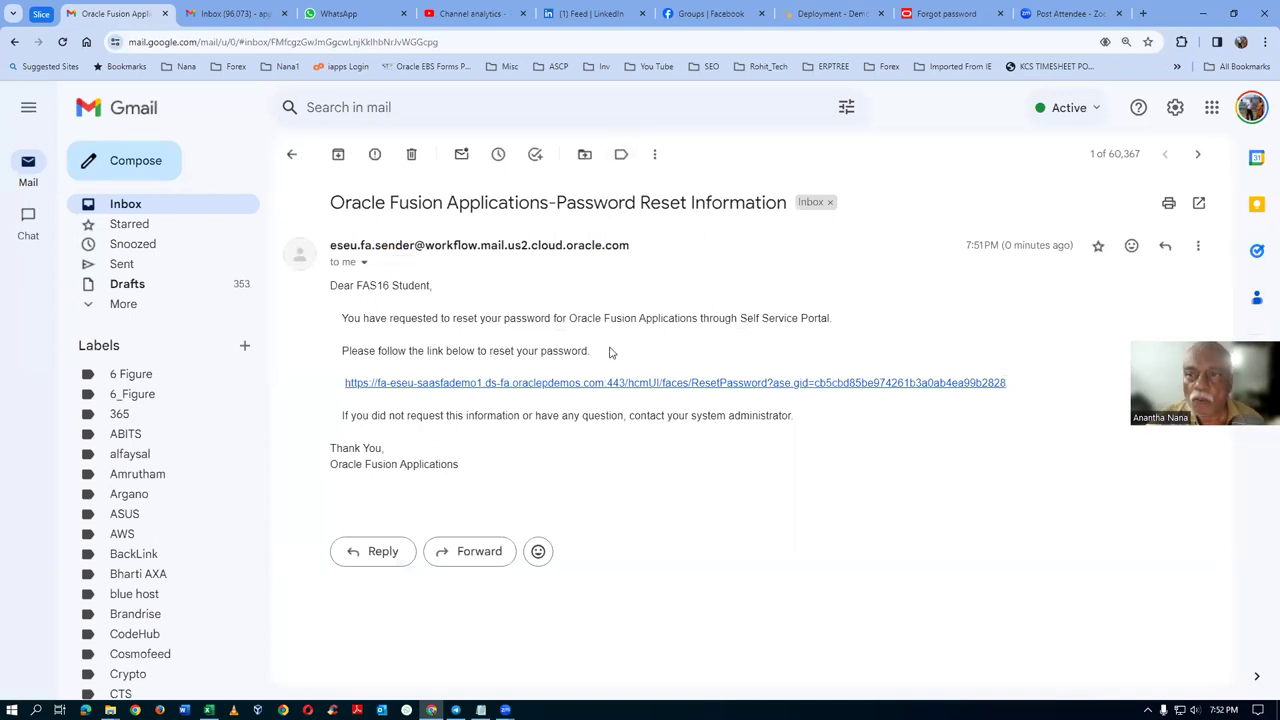
pyautogui.click(950, 17)
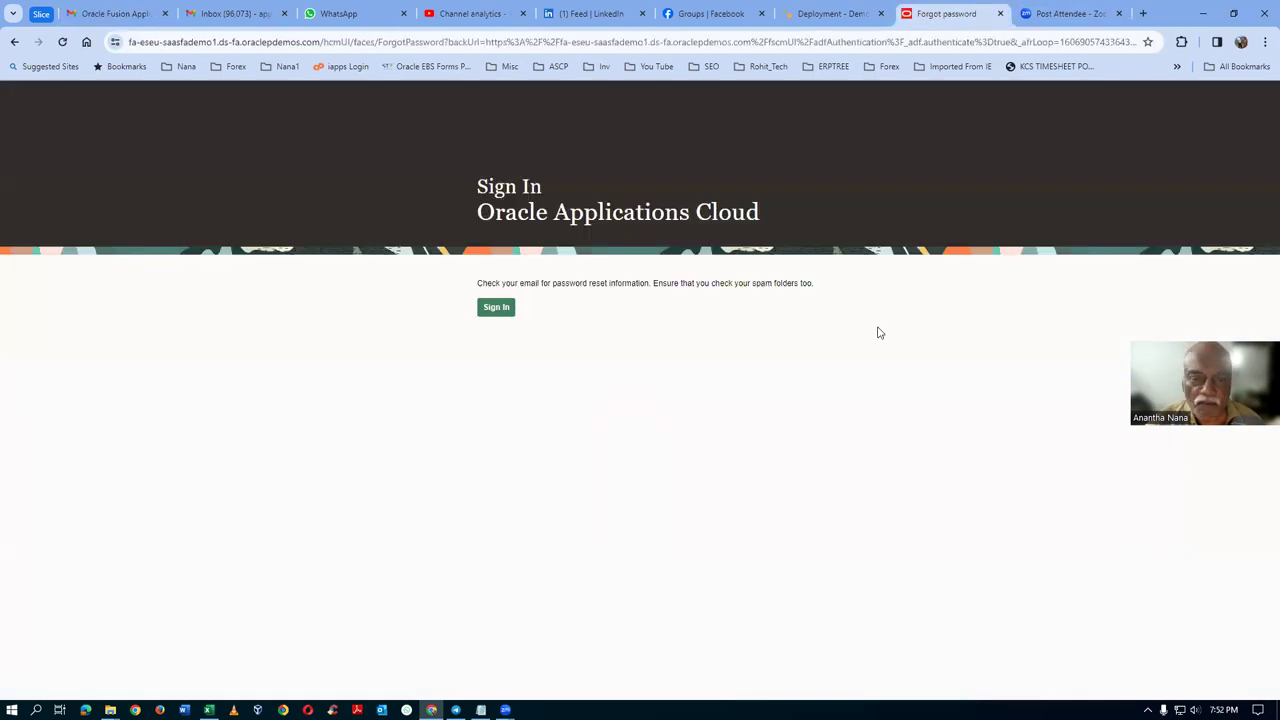
pyautogui.click(496, 309)
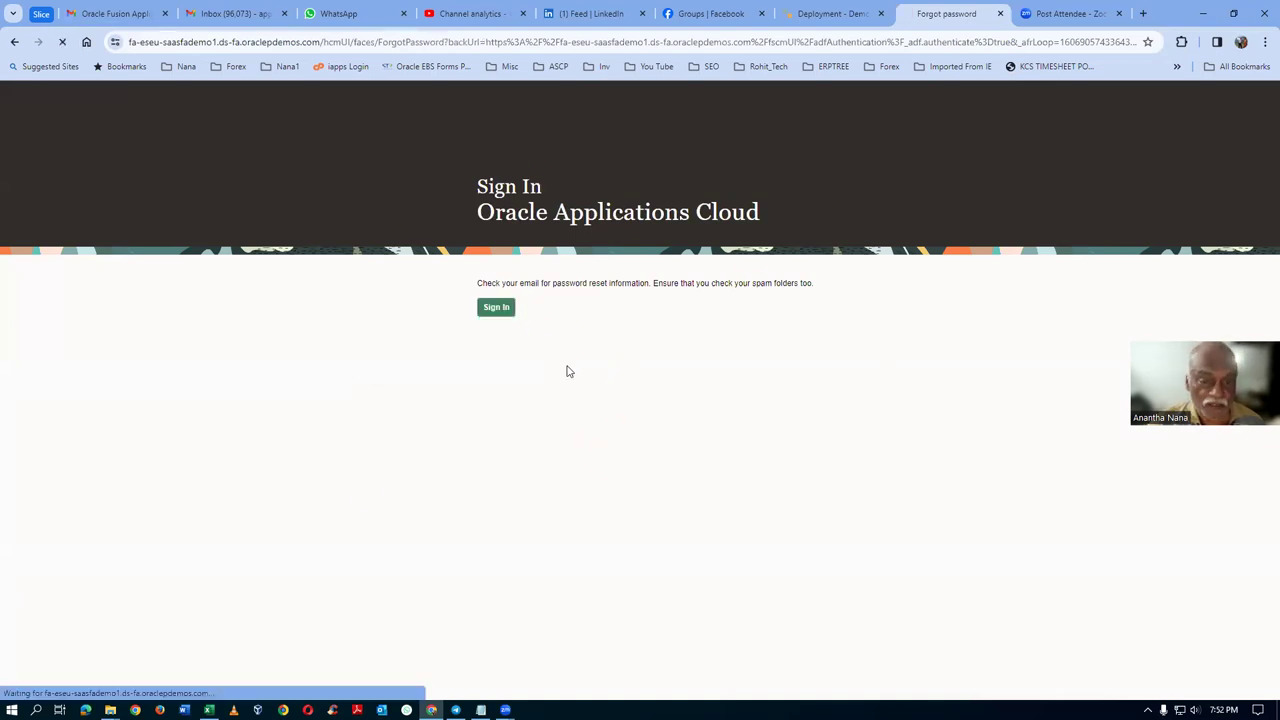
pyautogui.click(115, 13)
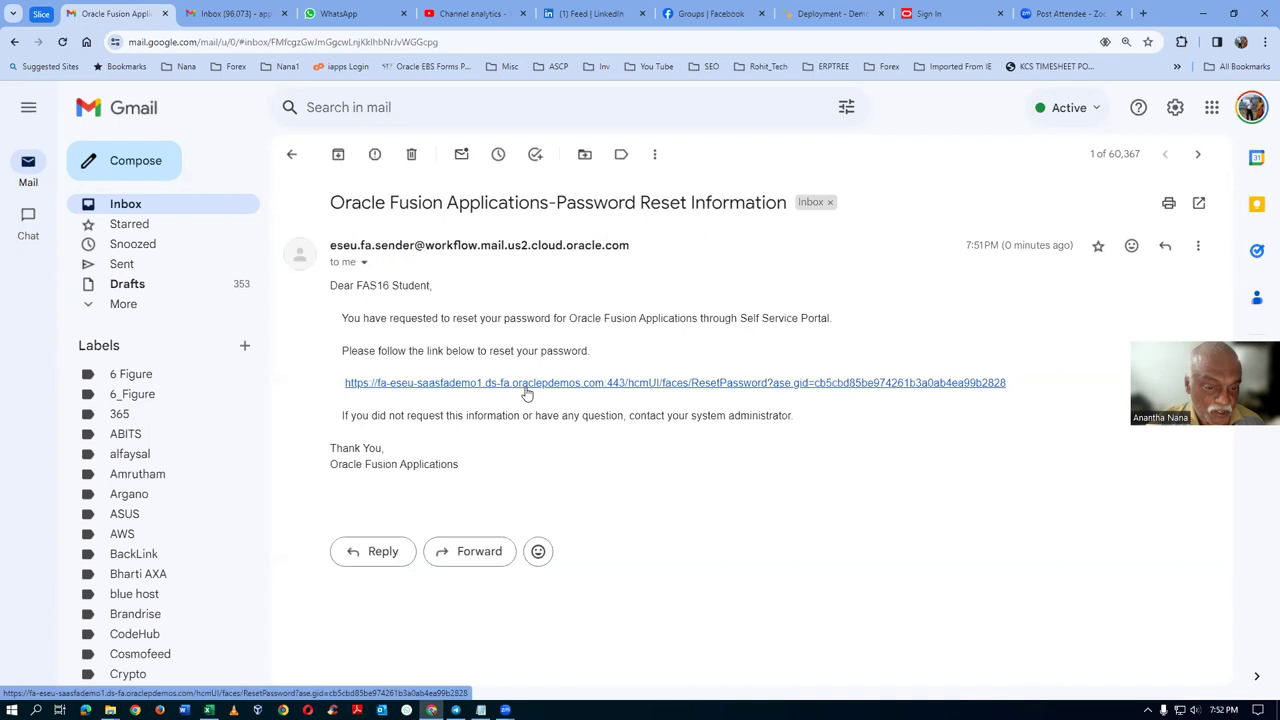
pyautogui.click(525, 386)
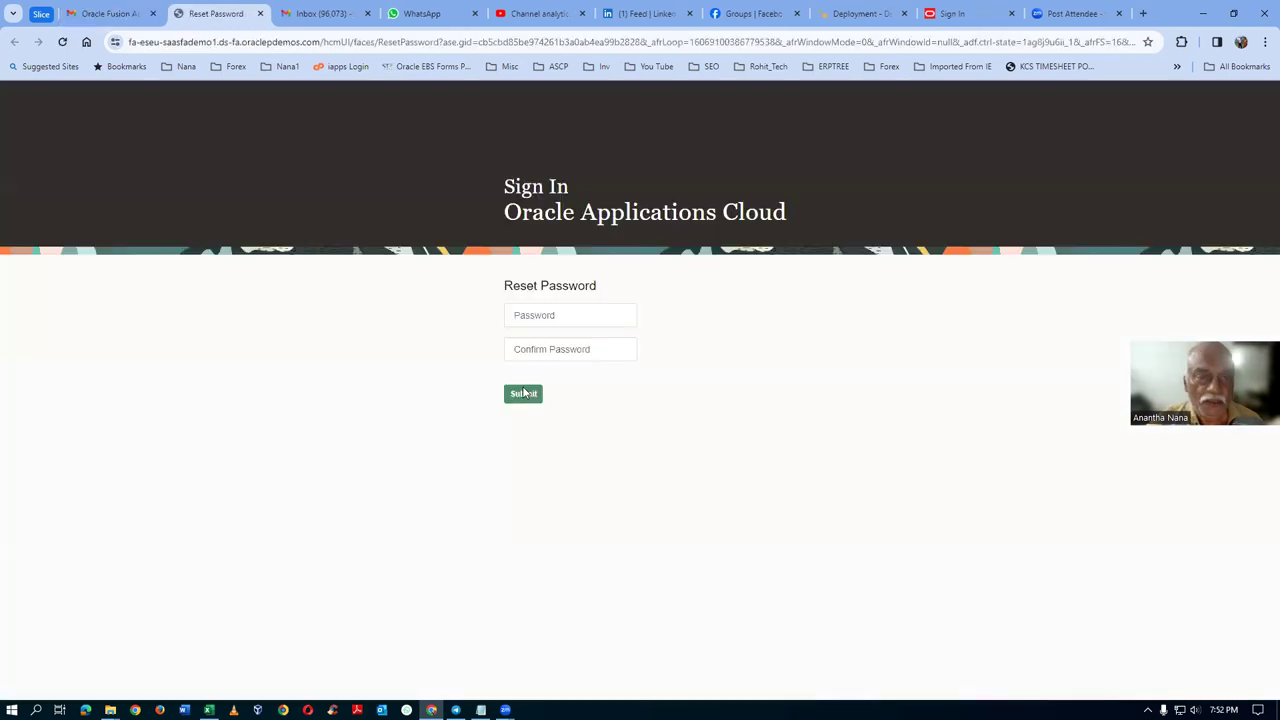
# Step: Enter the new password and its confirmation and submit, triggering a mismatch error
pyautogui.click(553, 315)
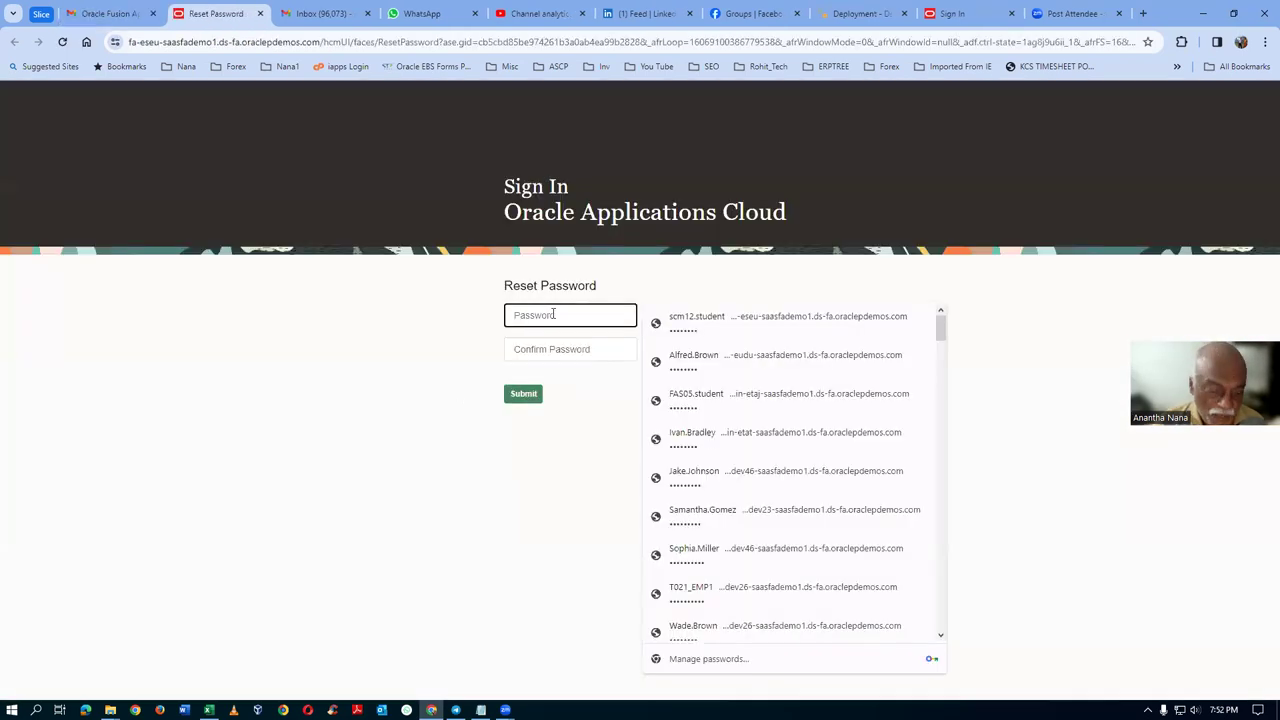
pyautogui.write('We')
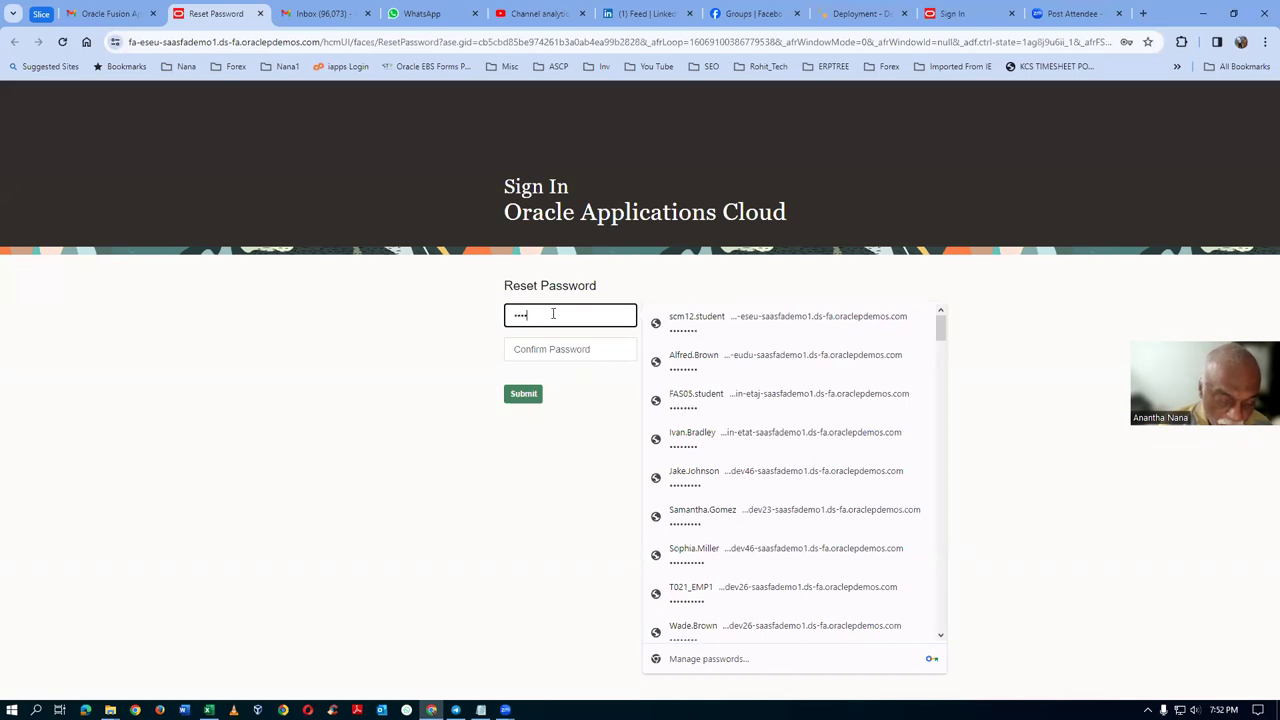
pyautogui.write('lcome123')
pyautogui.press('Tab')
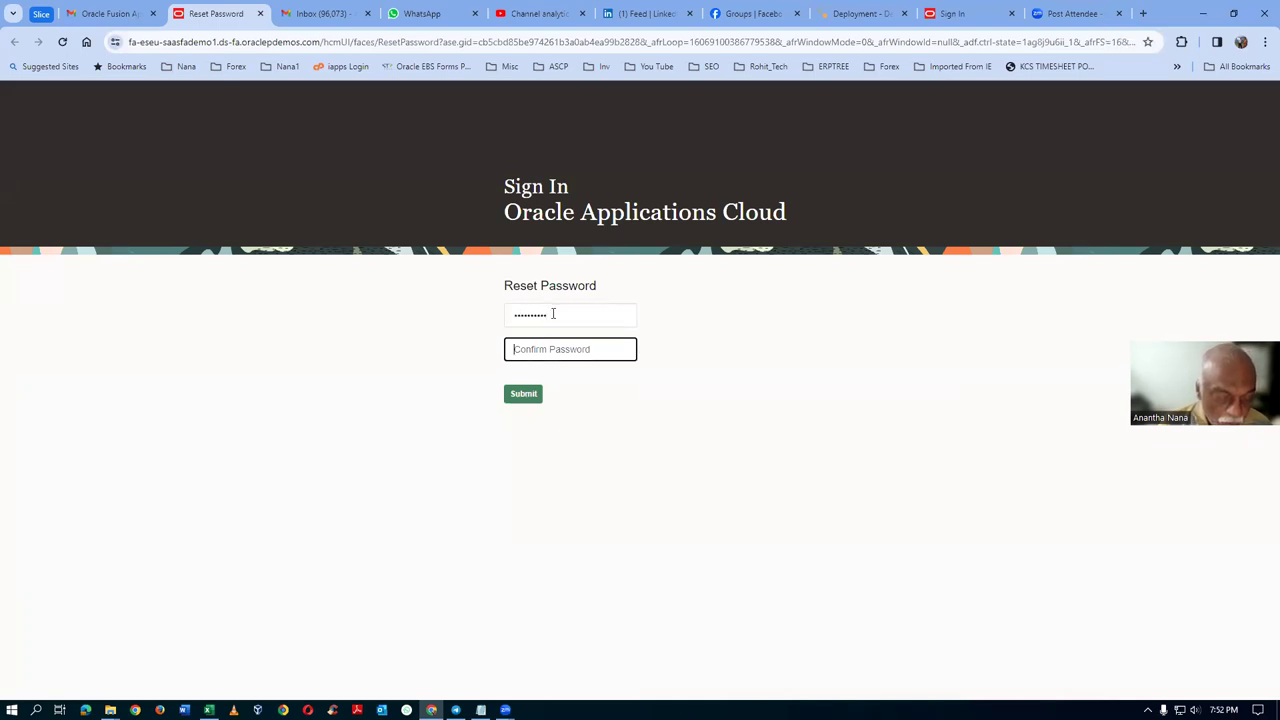
pyautogui.write('W')
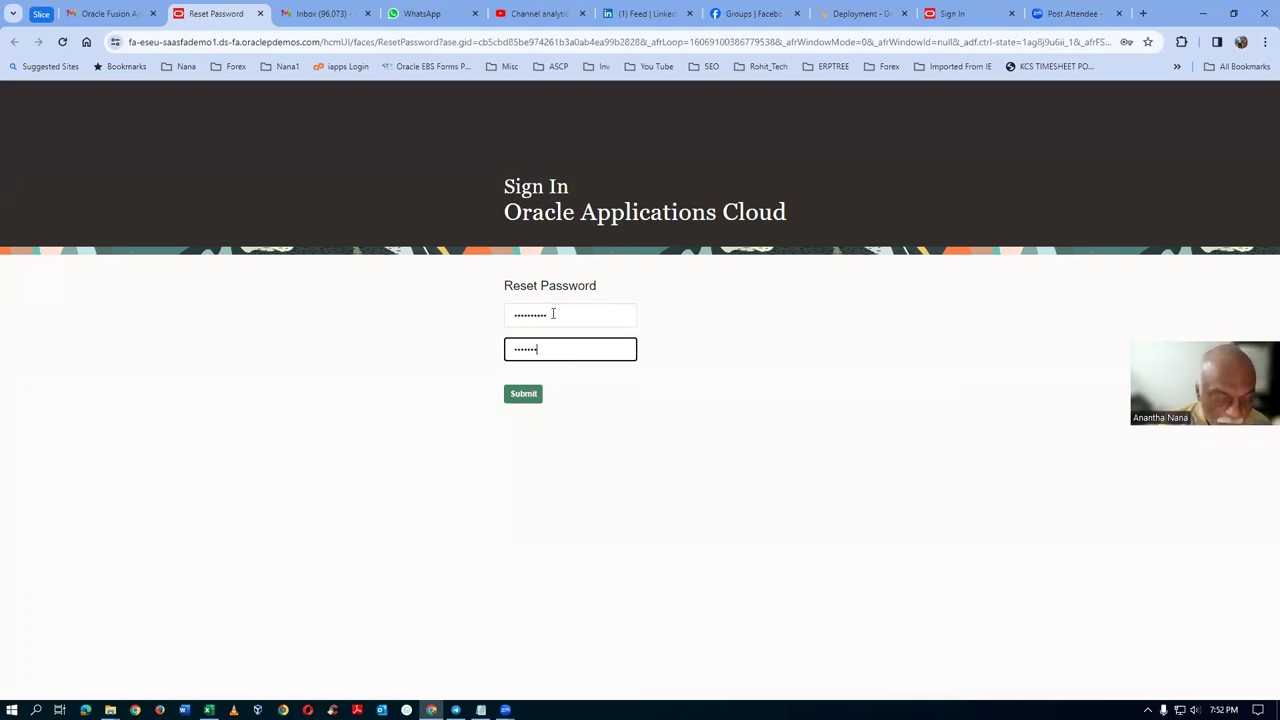
pyautogui.click(520, 396)
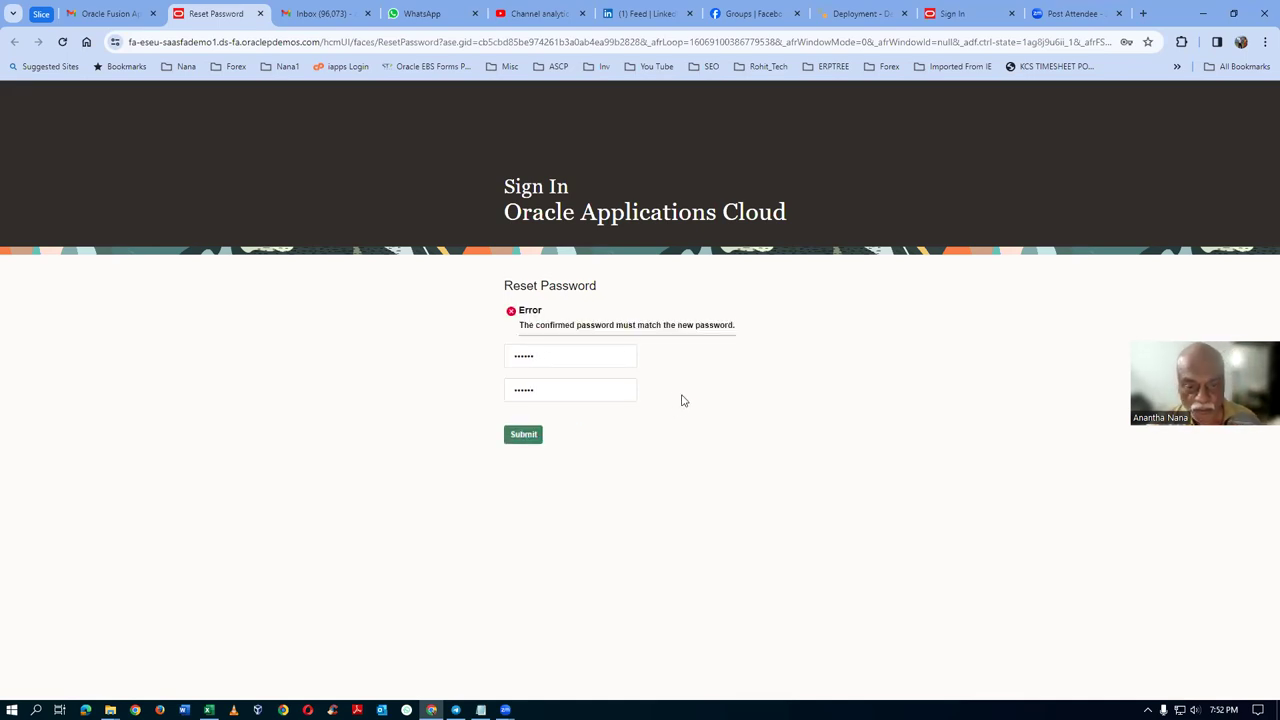
# Step: Retype matching new passwords in both fields and resubmit them
pyautogui.click(577, 358)
pyautogui.hotkey('ctrl', 'a')
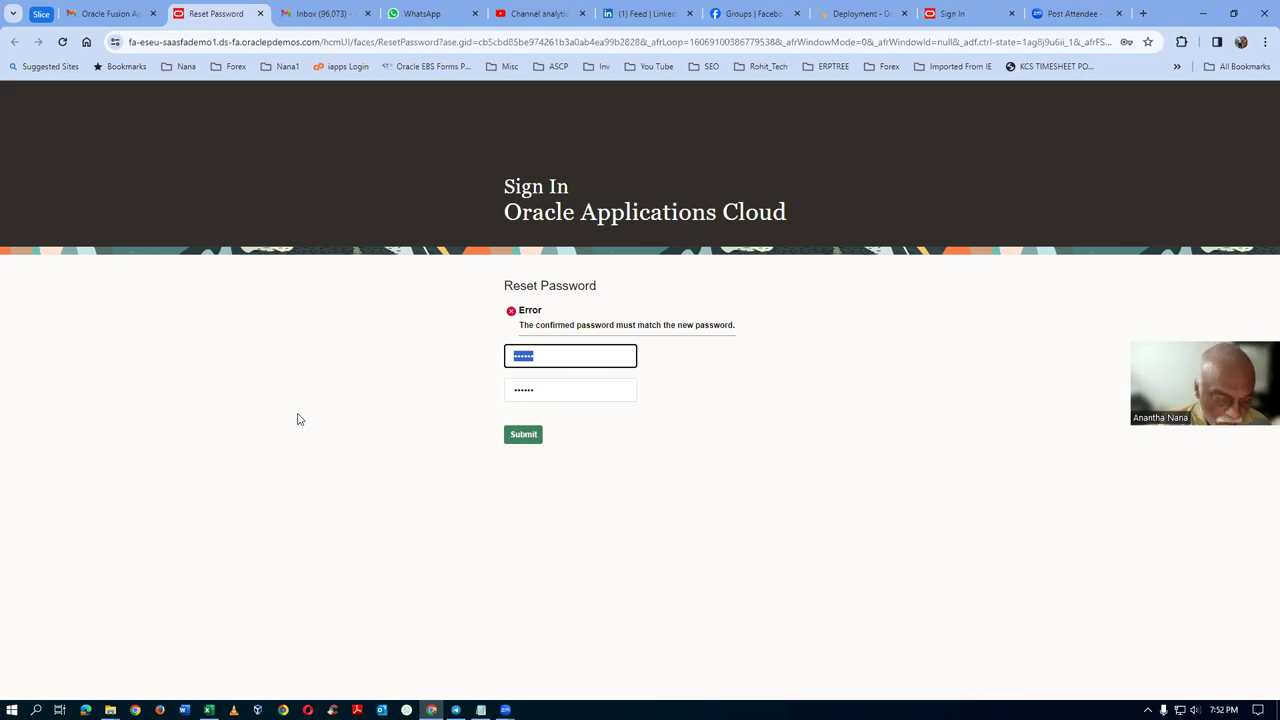
pyautogui.write('we')
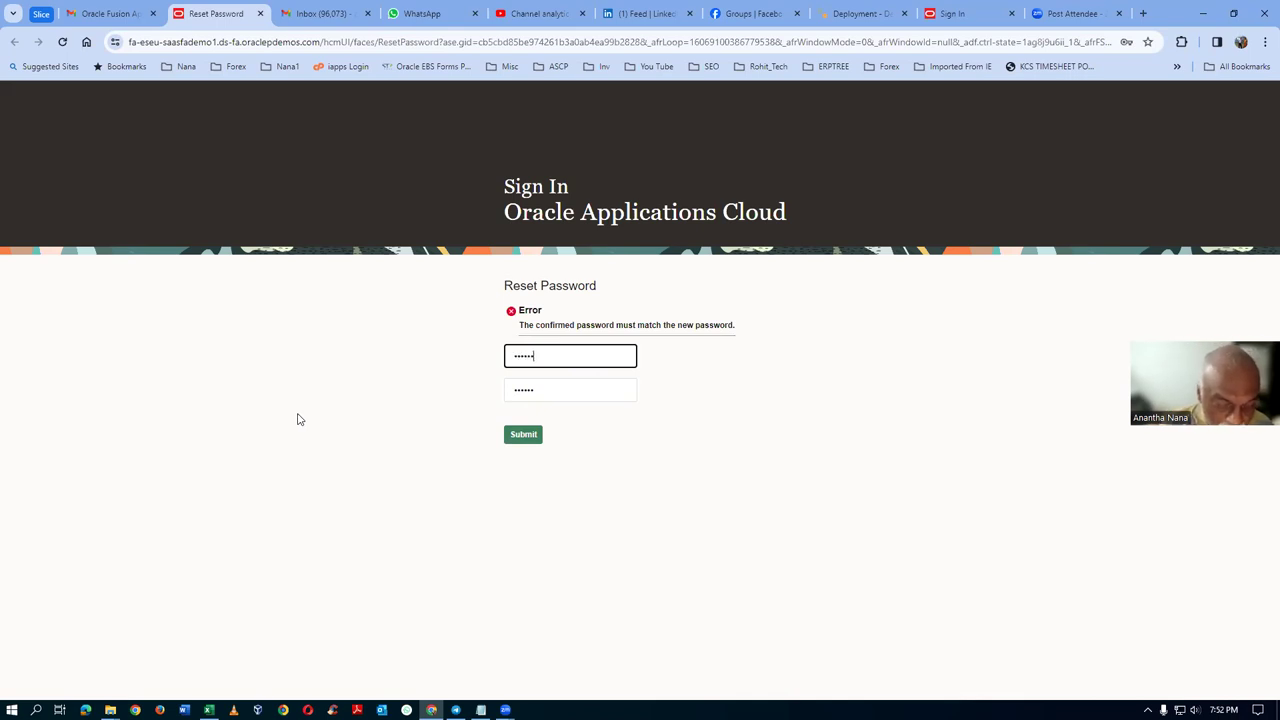
pyautogui.press('Tab')
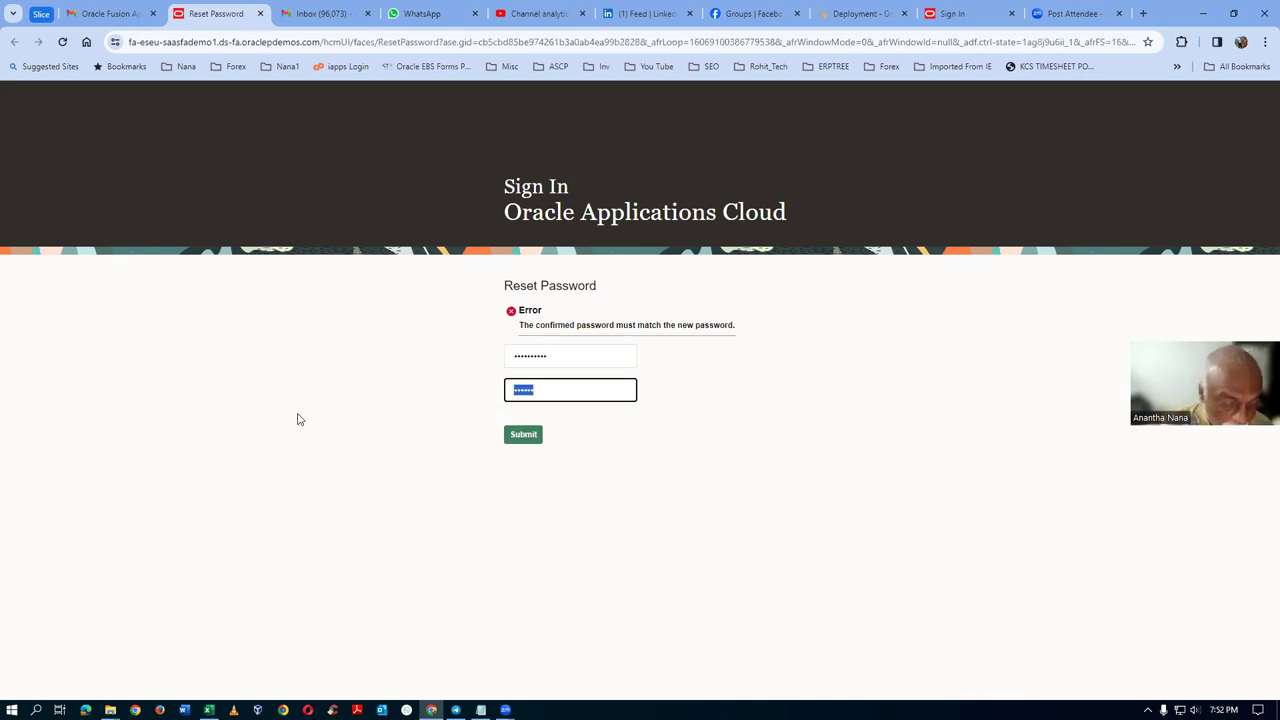
pyautogui.write('we')
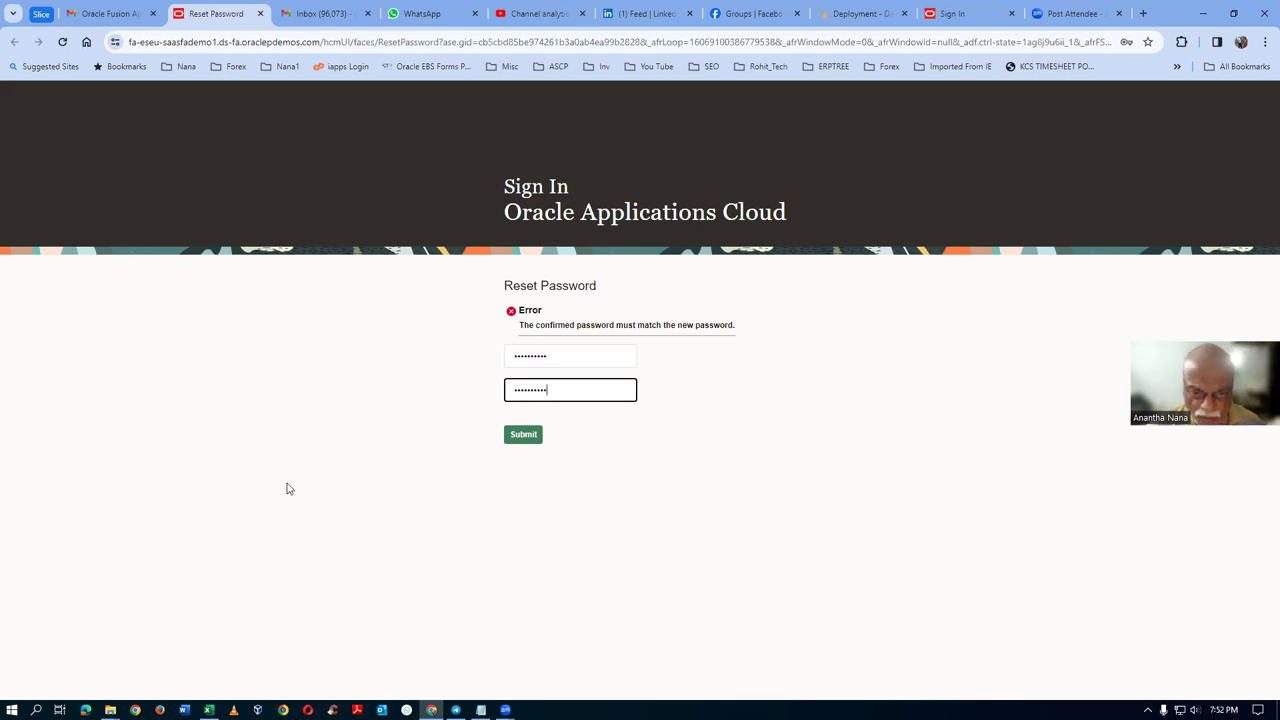
pyautogui.click(523, 436)
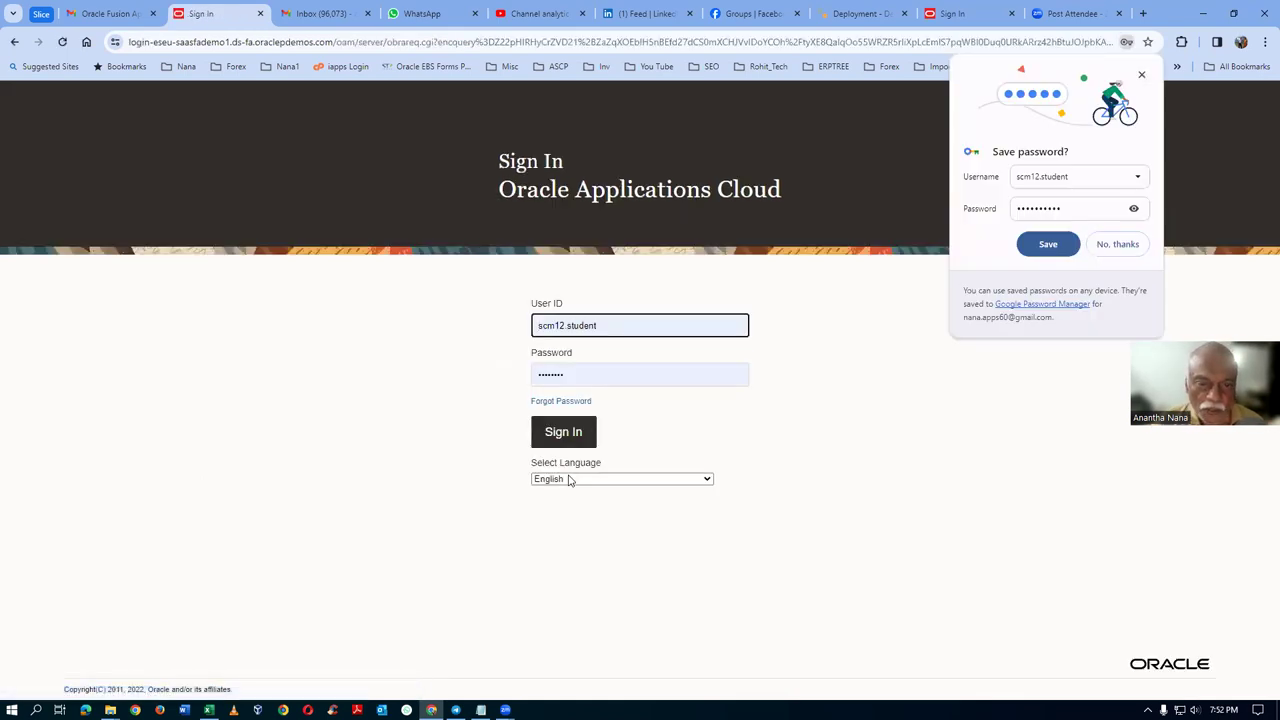
# Step: Dismiss Chrome's save-password bubble and sign in as fas16.student with the new password
pyautogui.click(1141, 75)
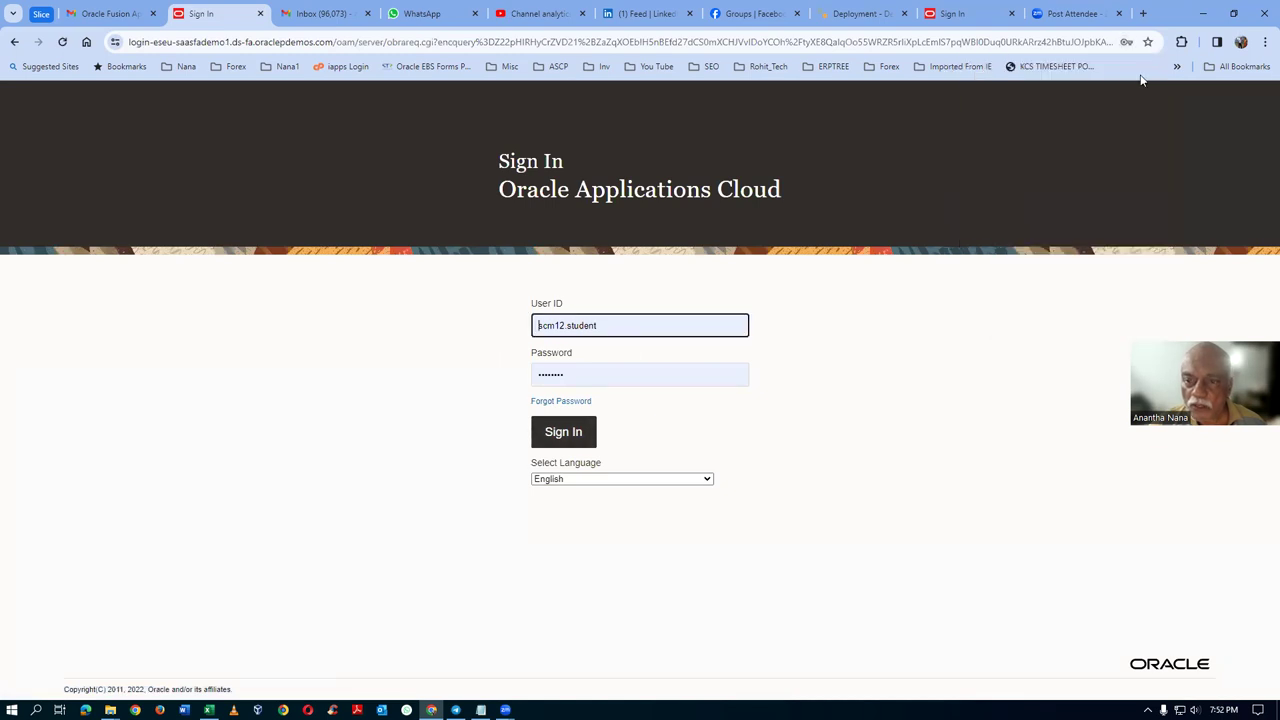
pyautogui.tripleClick(600, 330)
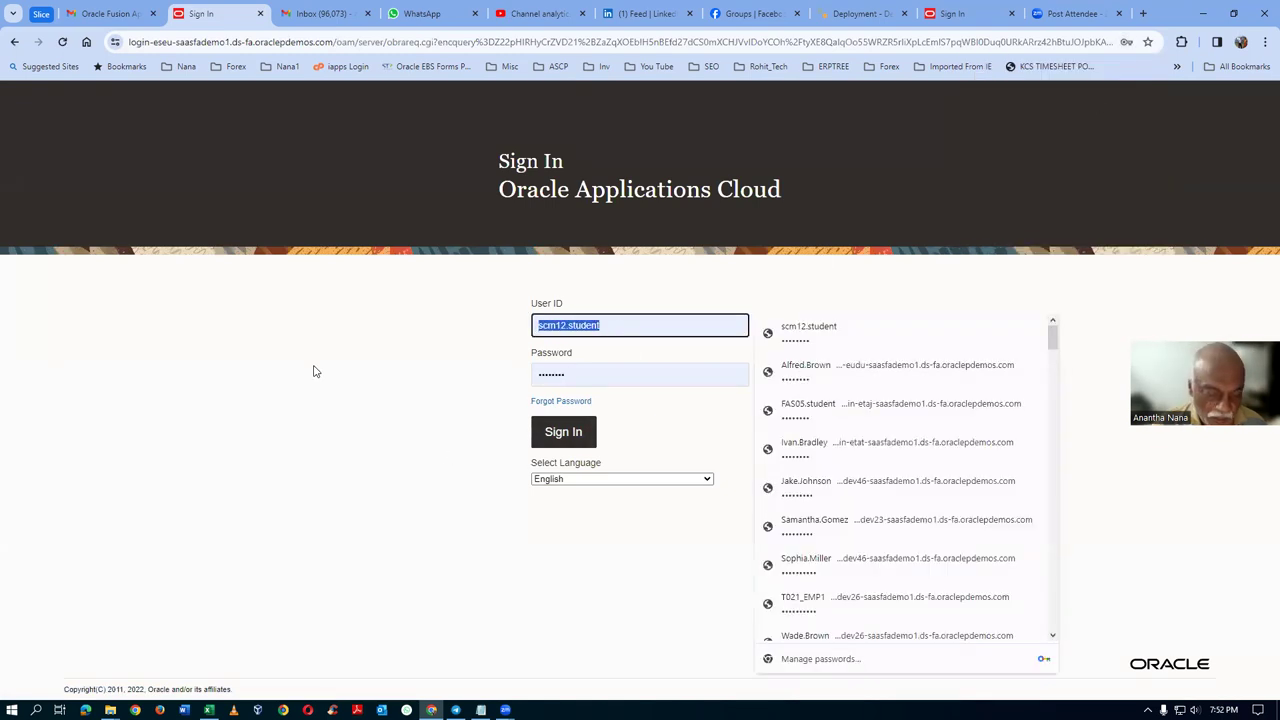
pyautogui.write('fas16')
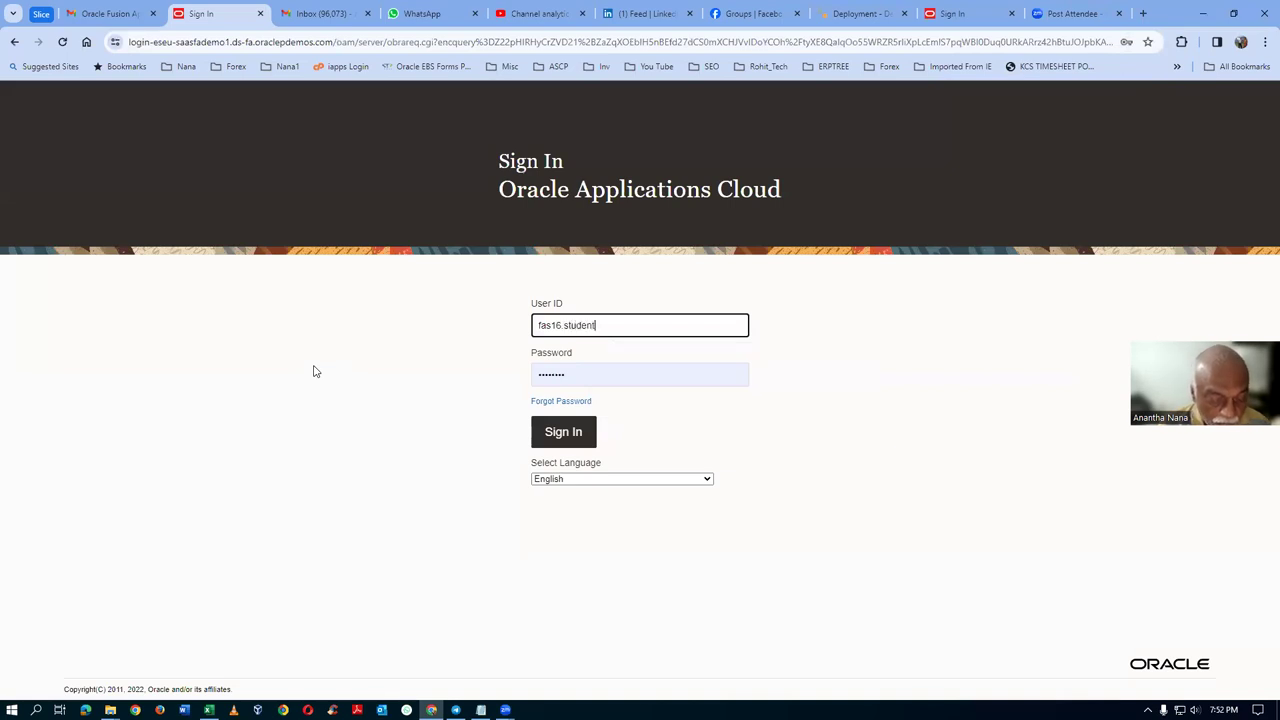
pyautogui.press('Tab')
pyautogui.write('•')
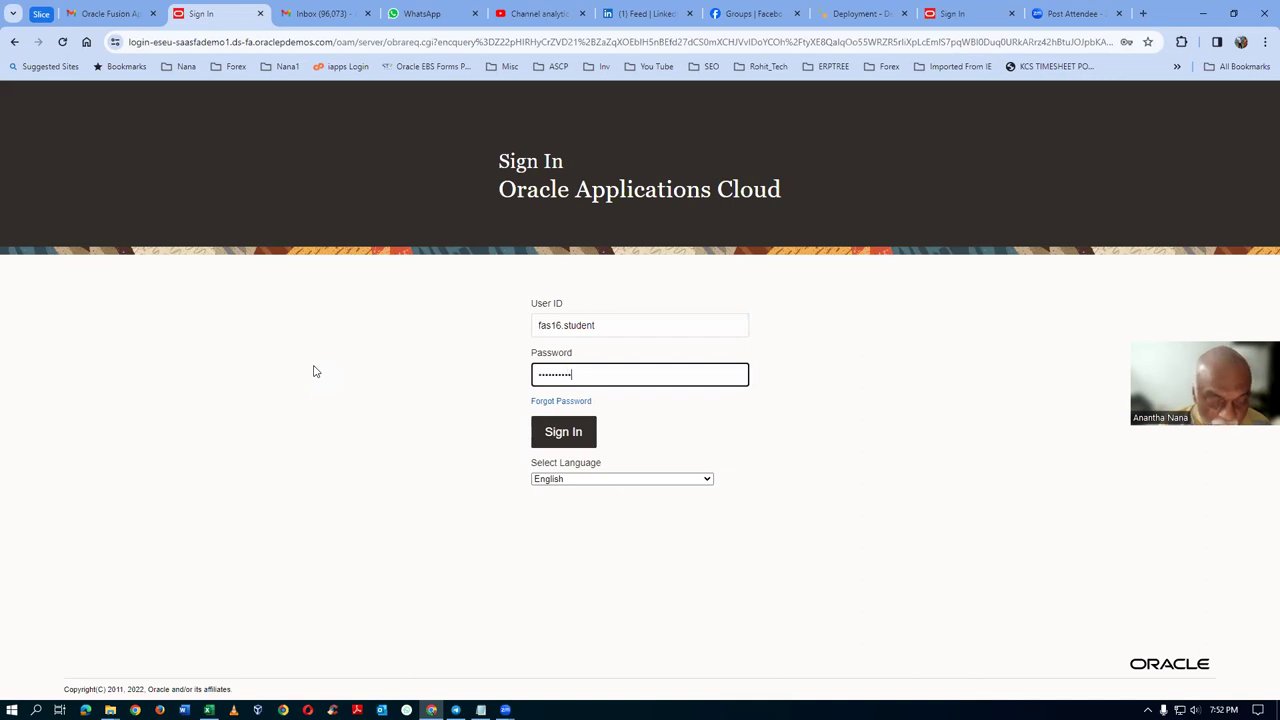
pyautogui.click(571, 433)
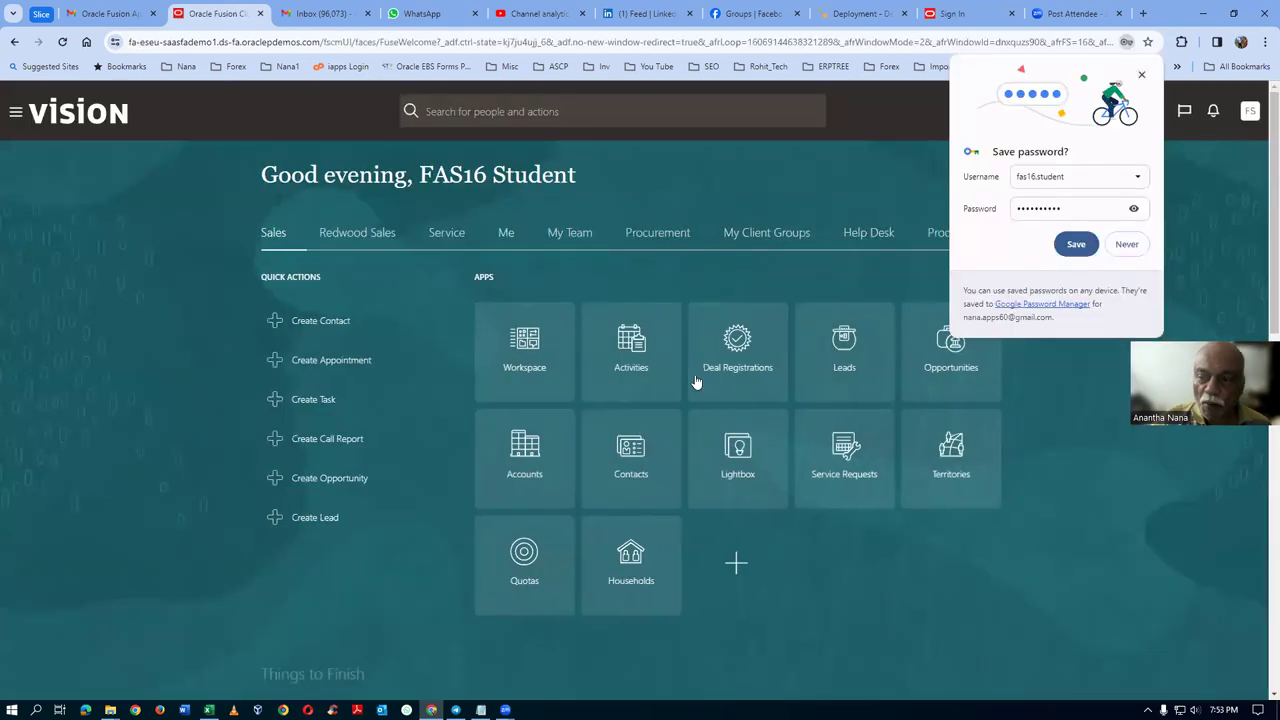
# Step: Save the new sign-in credentials in Chrome's save-password prompt
pyautogui.click(1076, 244)
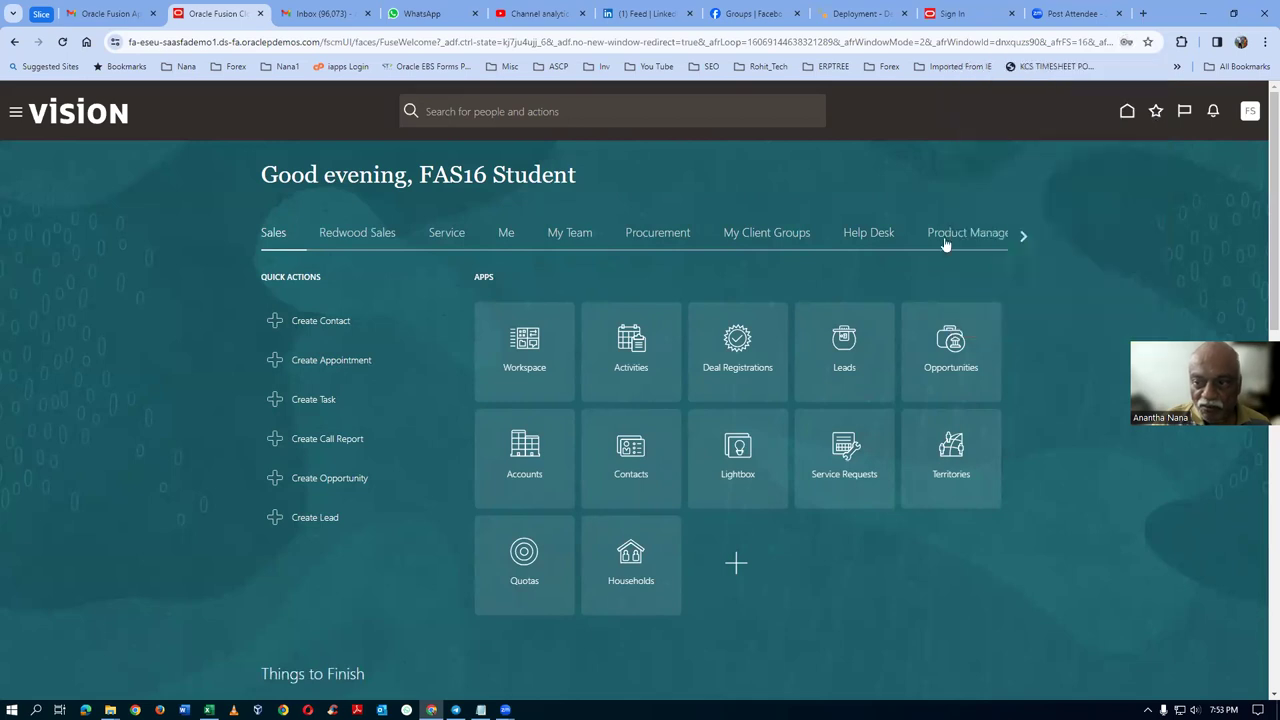